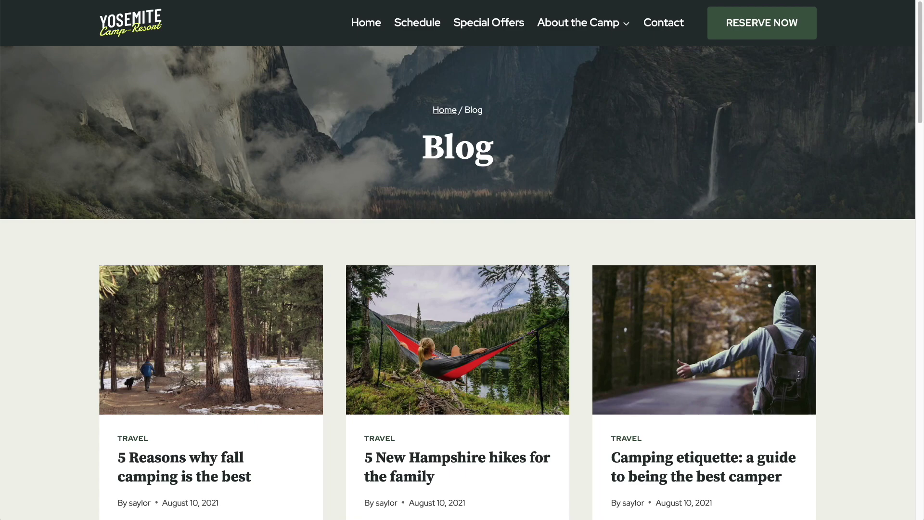
Look over the camp resort's blog page, comparing the default post cards with the customised image-overlay cards.
scroll(154, 207, "down", 3)
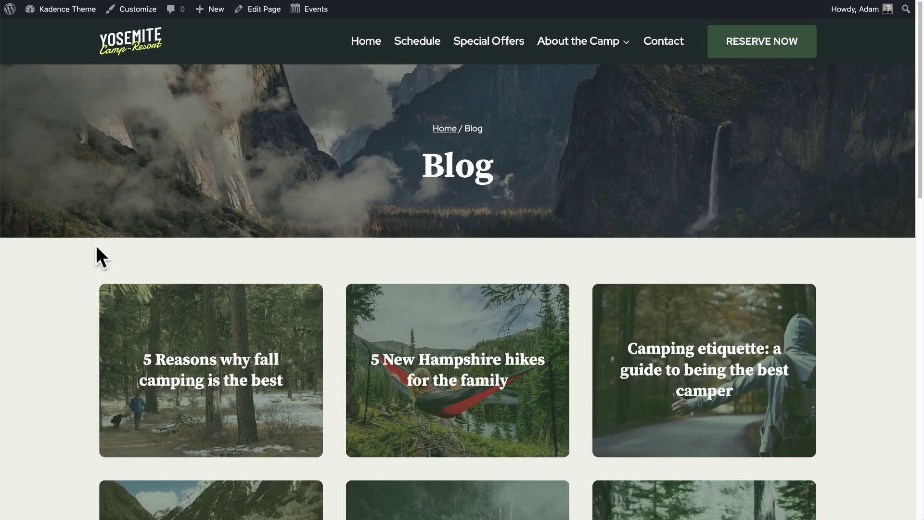
scroll(96, 246, "down", 2)
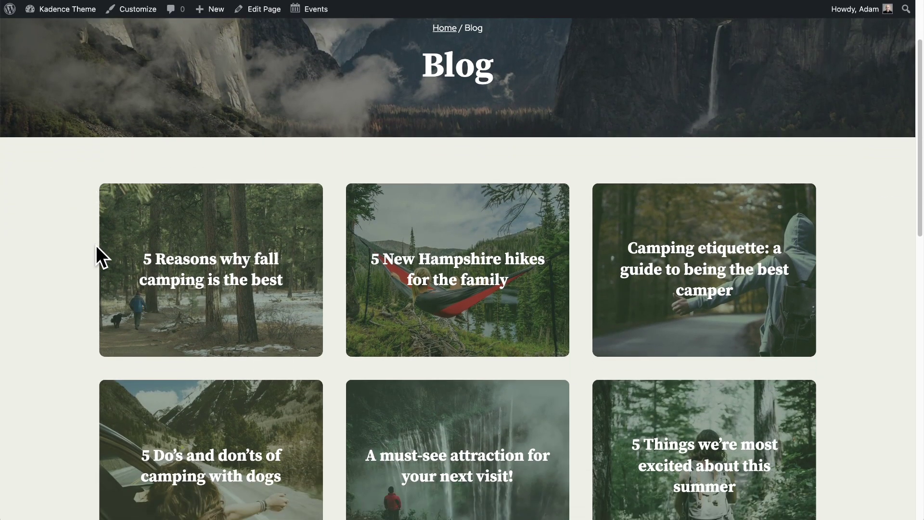
scroll(96, 244, "down", 2)
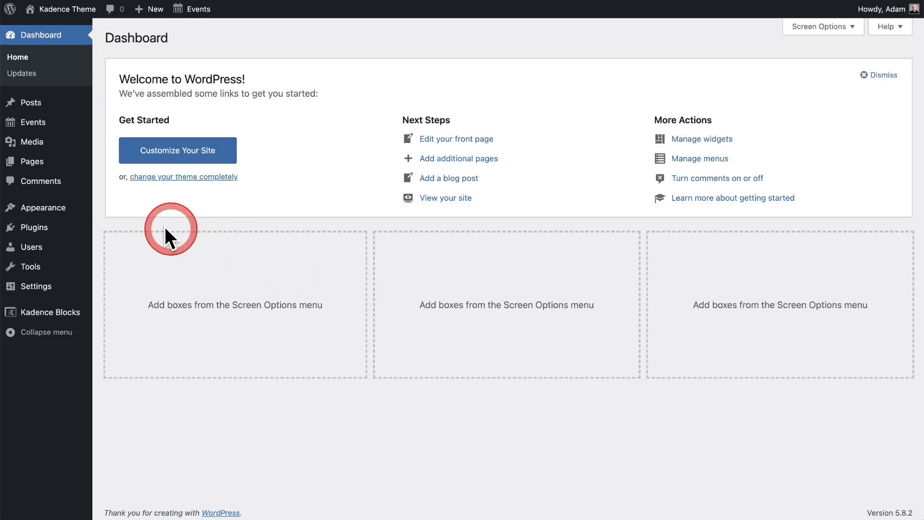
Open the Kadence theme settings and check the Hooked Elements addon among the Pro Addons.
left_click_drag(165, 226, 145, 221)
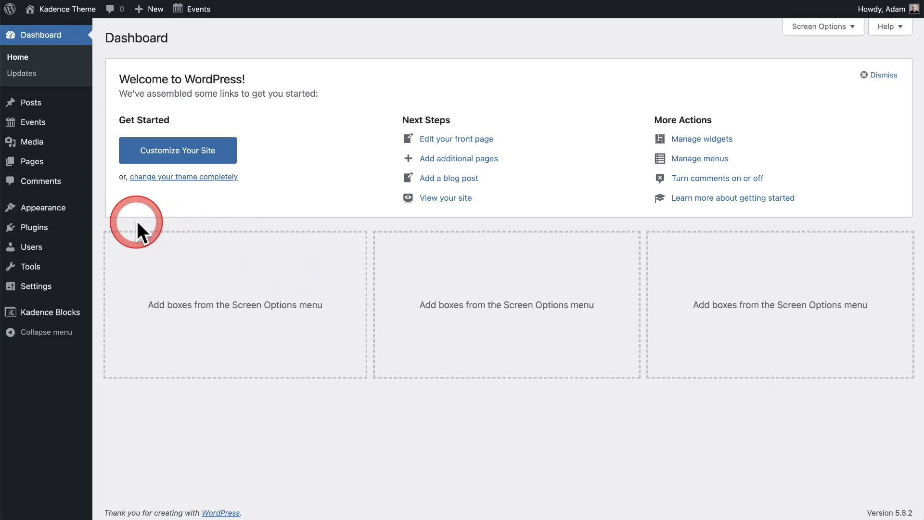
mouse_move(34, 212)
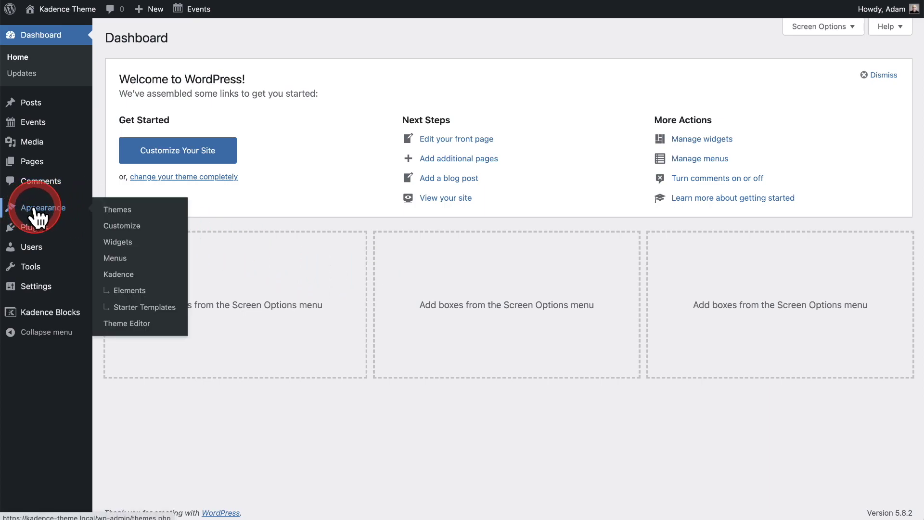
left_click(126, 277)
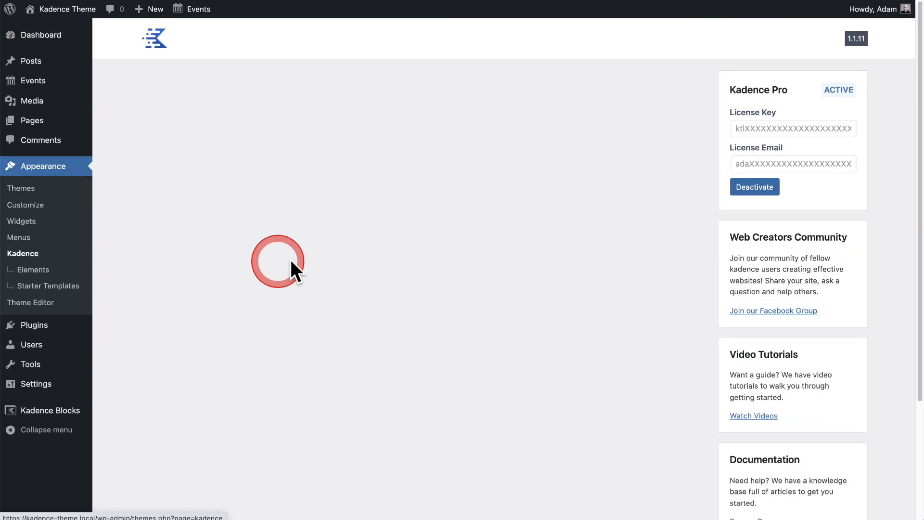
scroll(346, 260, "down", 5)
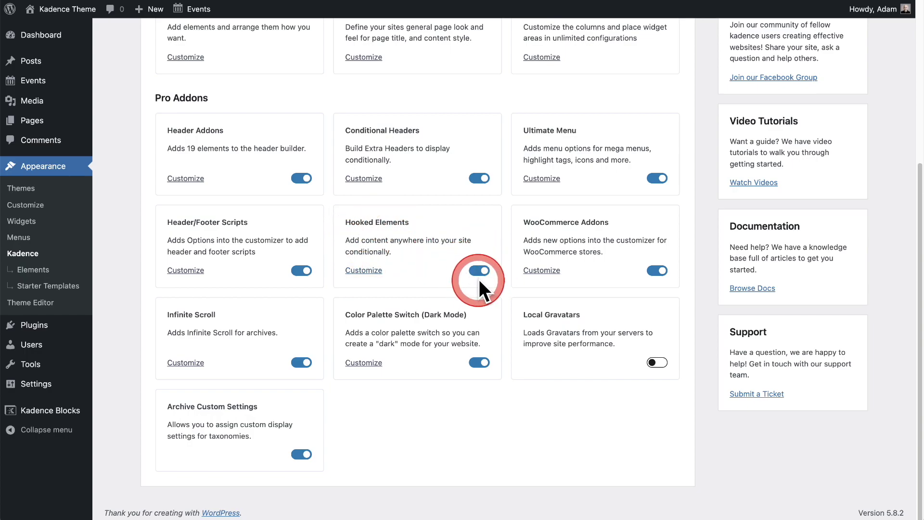
Add a new Kadence element, choose Template as its type, and review the blog page design being recreated.
left_click(39, 277)
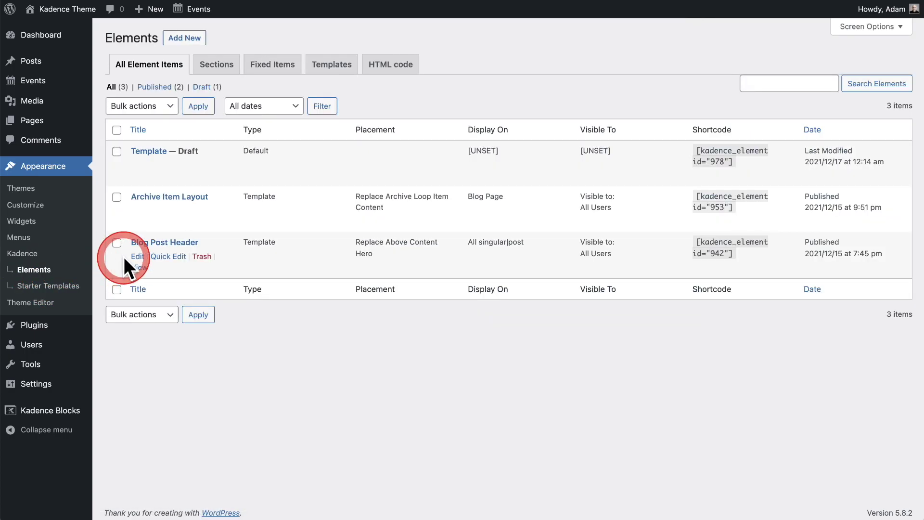
left_click(189, 38)
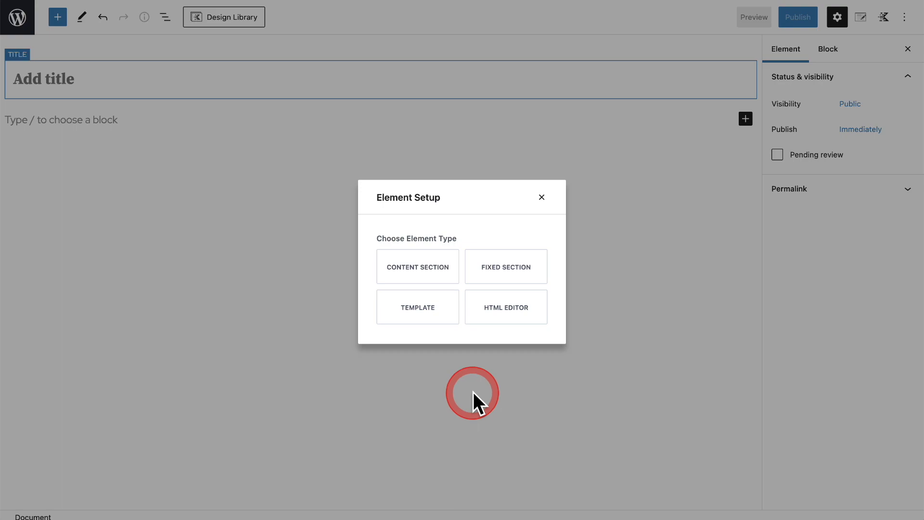
left_click(417, 315)
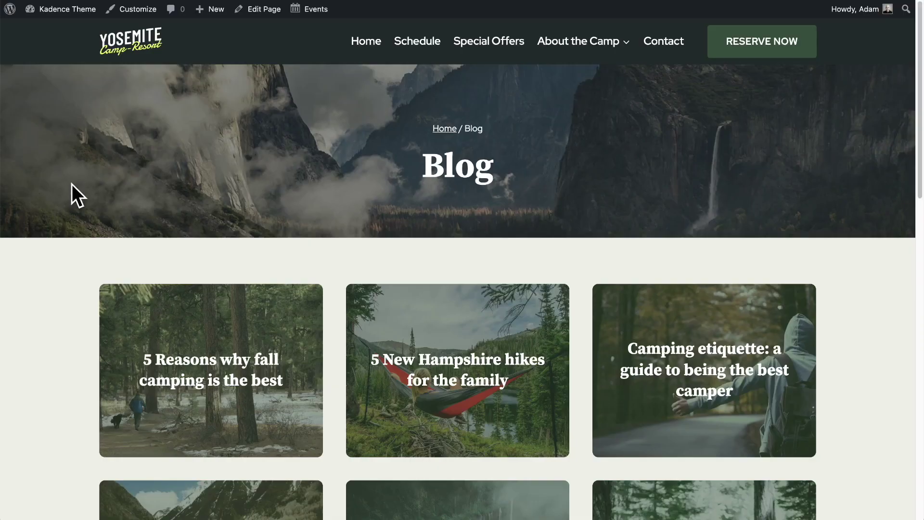
scroll(71, 184, "down", 5)
left_click(73, 183)
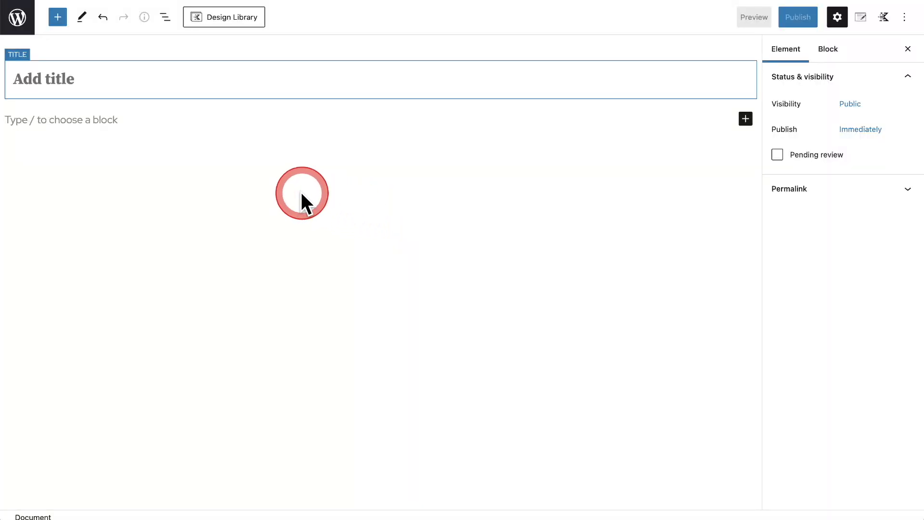
Title the new template "Blog Archive Item" and open its element settings.
left_click(48, 81)
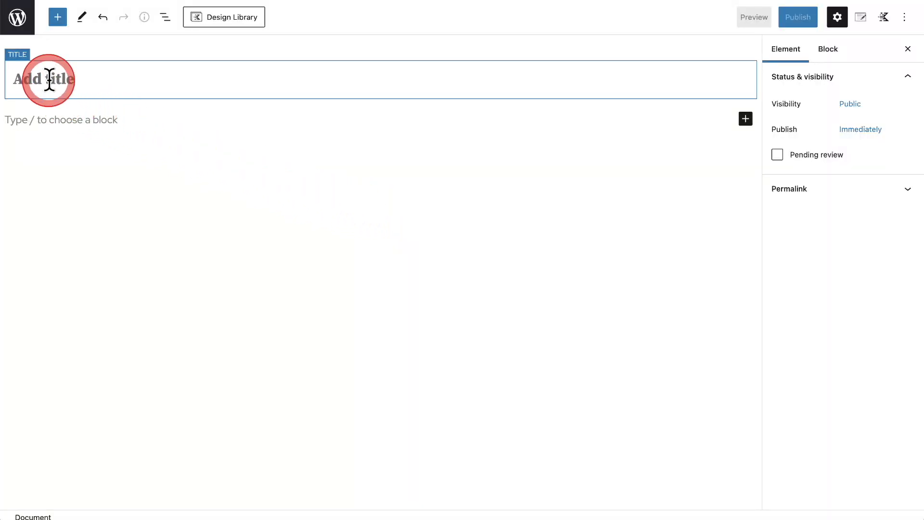
type("Blog Archive Item")
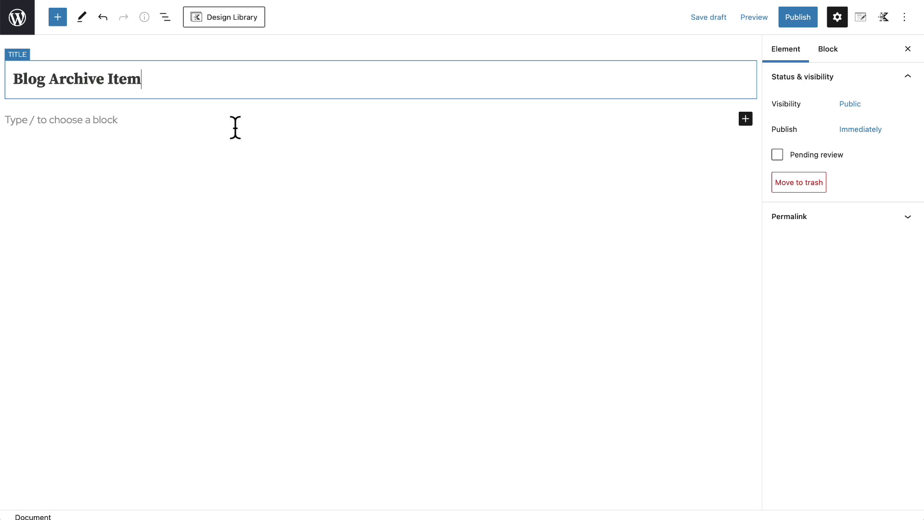
mouse_move(235, 127)
left_mouse_down()
mouse_move(443, 147)
mouse_move(624, 123)
mouse_move(846, 58)
mouse_move(865, 27)
left_mouse_up()
left_click(862, 20)
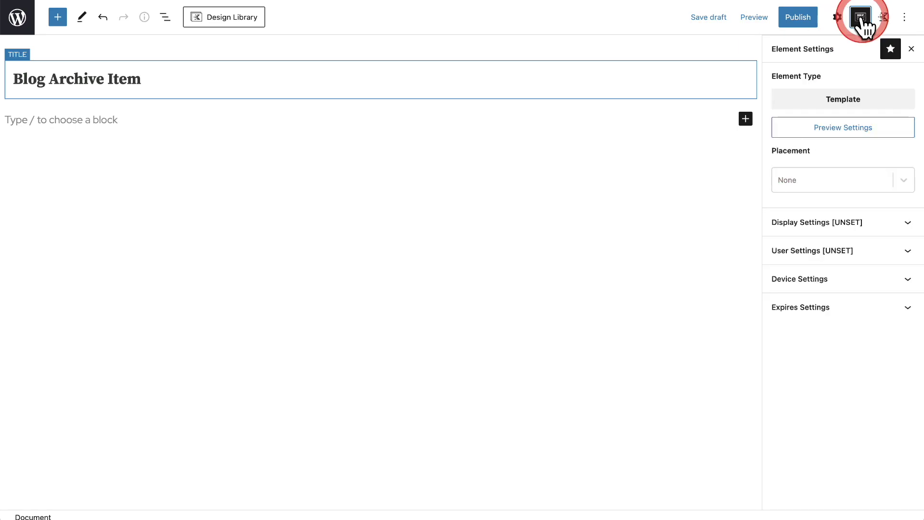
left_click_drag(865, 26, 852, 33)
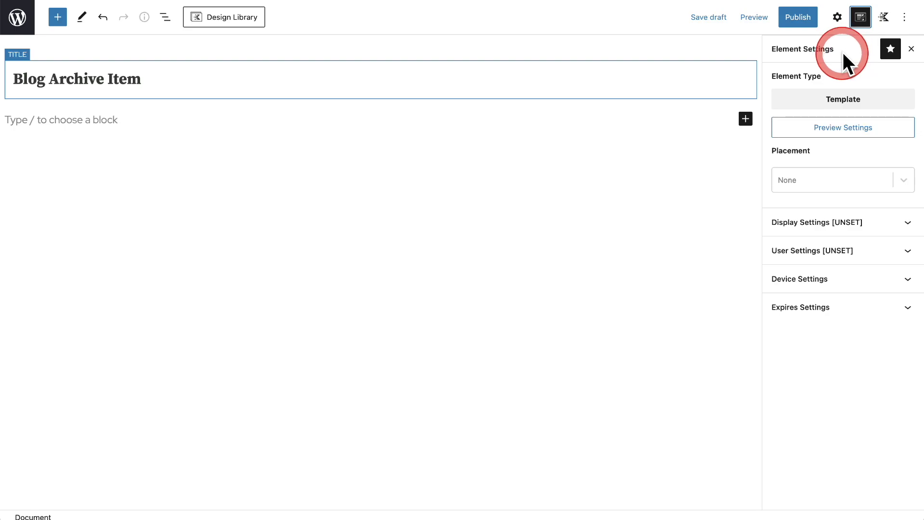
Set the editor width in the template's preview setup to 400 px and close the setup dialog.
left_click(836, 129)
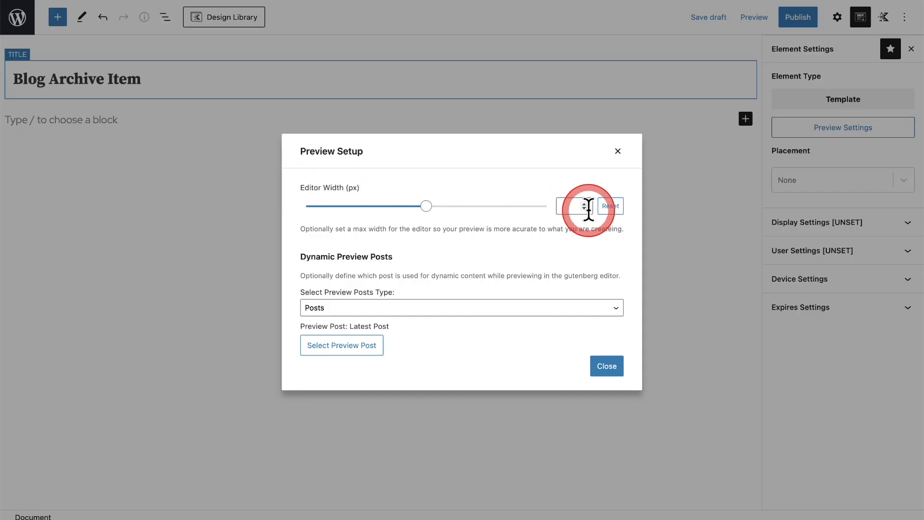
left_click(567, 206)
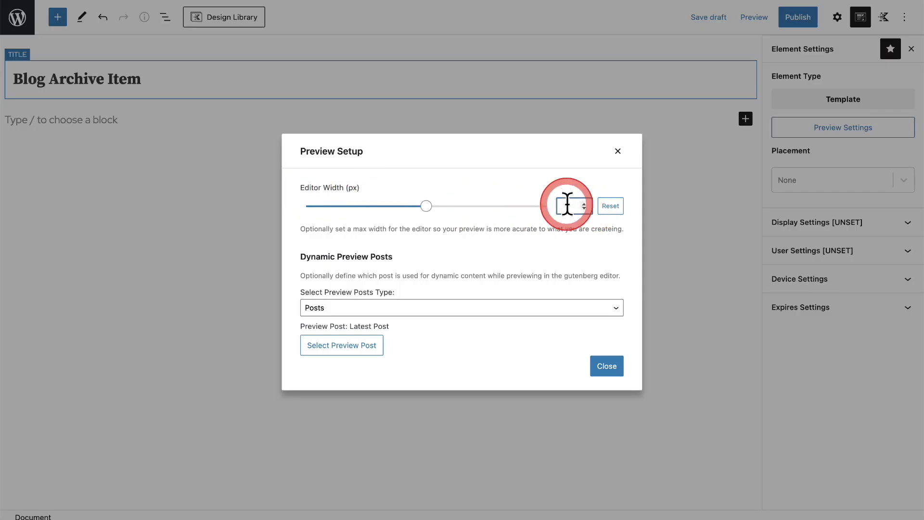
type("400")
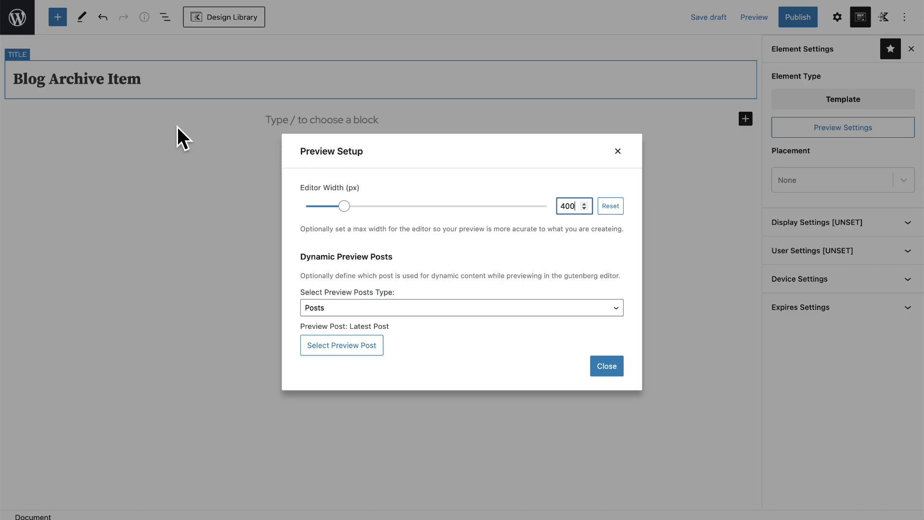
left_click(606, 369)
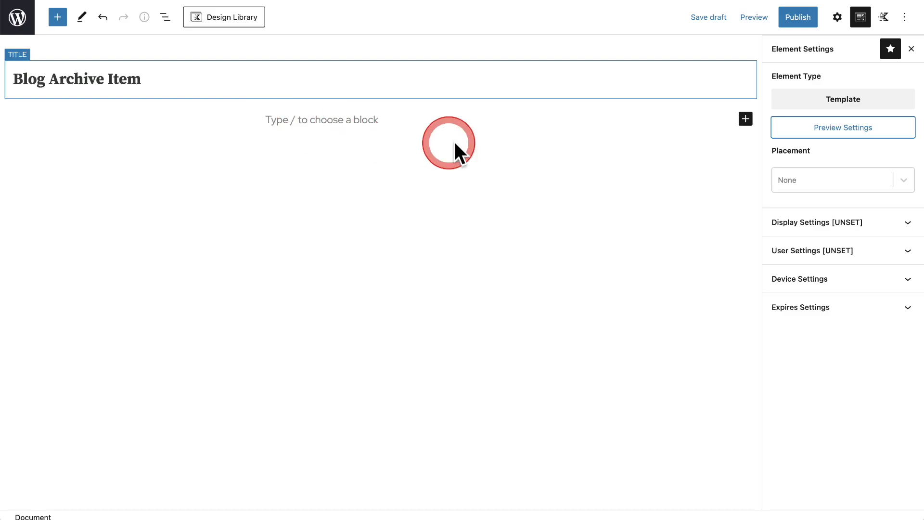
Set the template's placement to Replace Archive Loop Item Content and show it on the Blog Page.
left_click(904, 181)
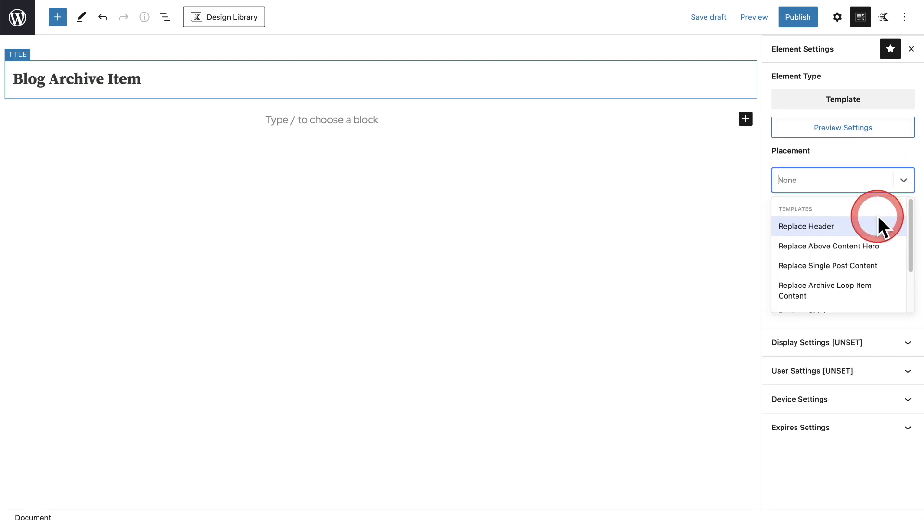
left_click_drag(877, 218, 830, 266)
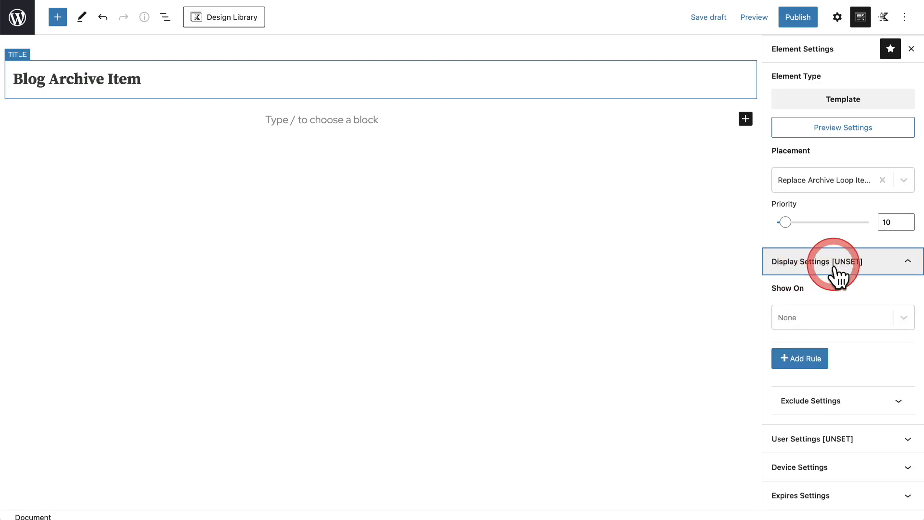
left_click(900, 321)
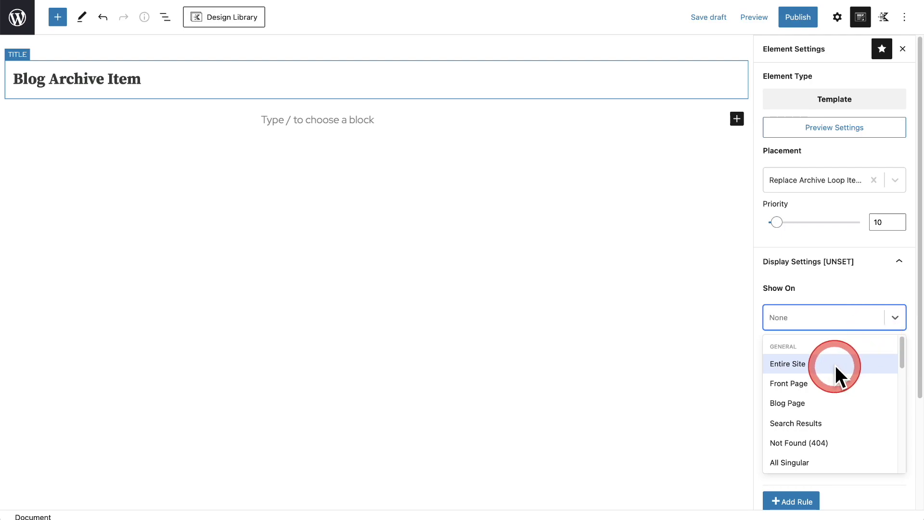
left_click(795, 404)
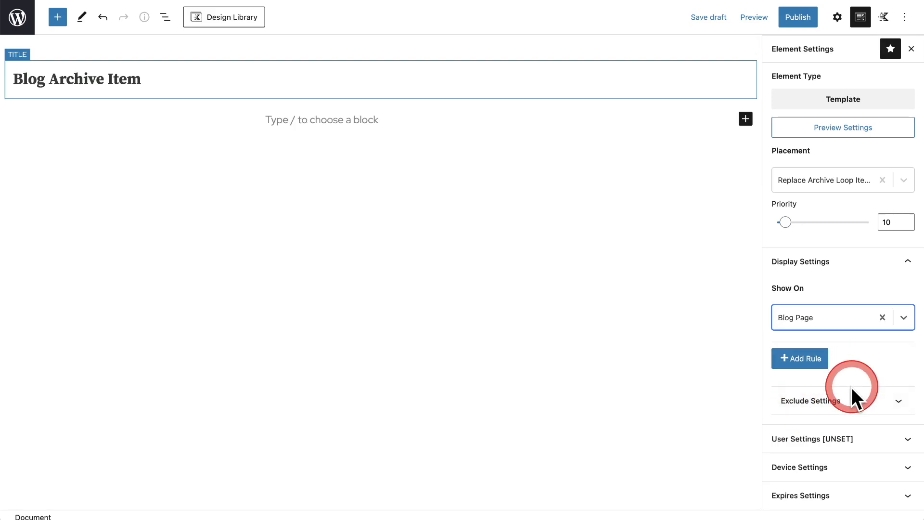
Make the template visible to All Users in its user settings.
left_click(807, 439)
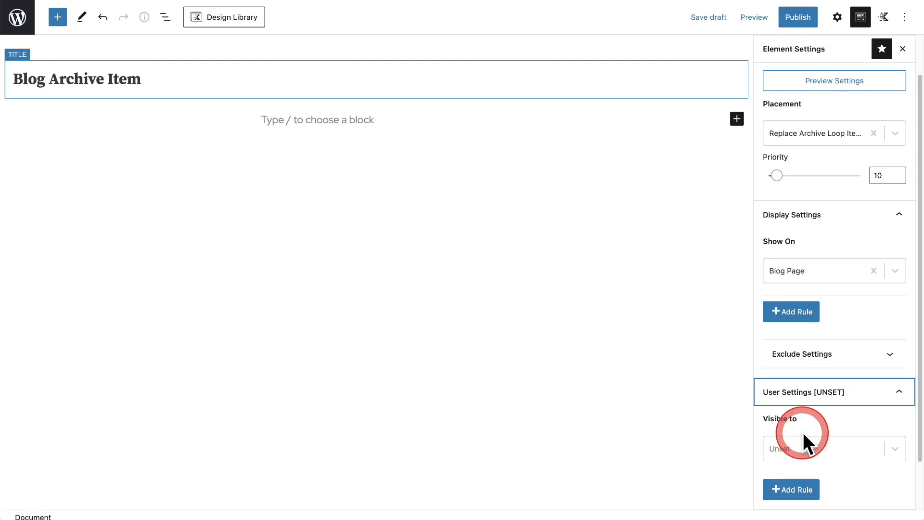
left_click(833, 453)
left_click(822, 439)
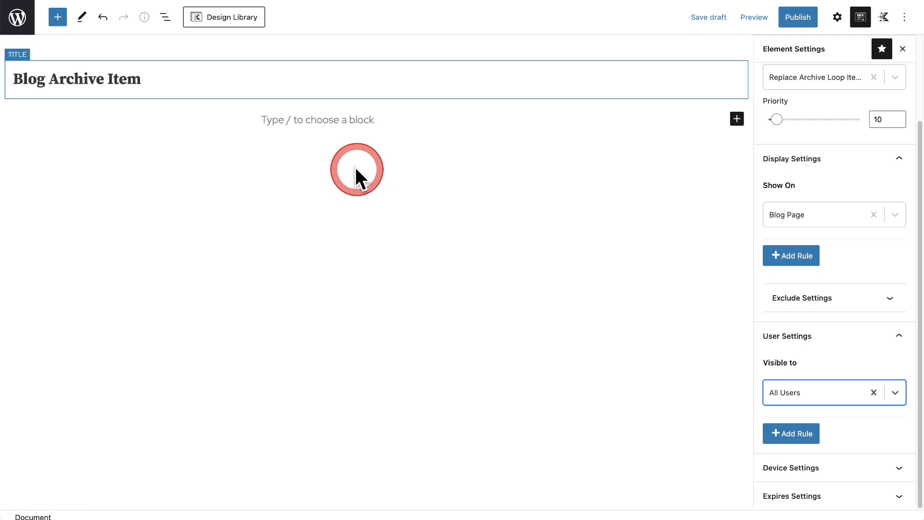
Insert a Row Layout block into the template's empty content area and give it a single-column layout.
left_click(286, 124)
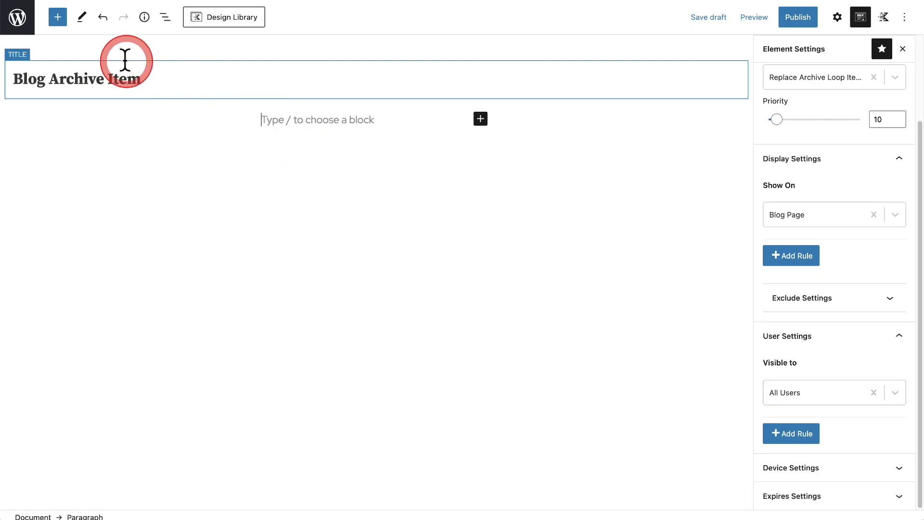
left_click(57, 17)
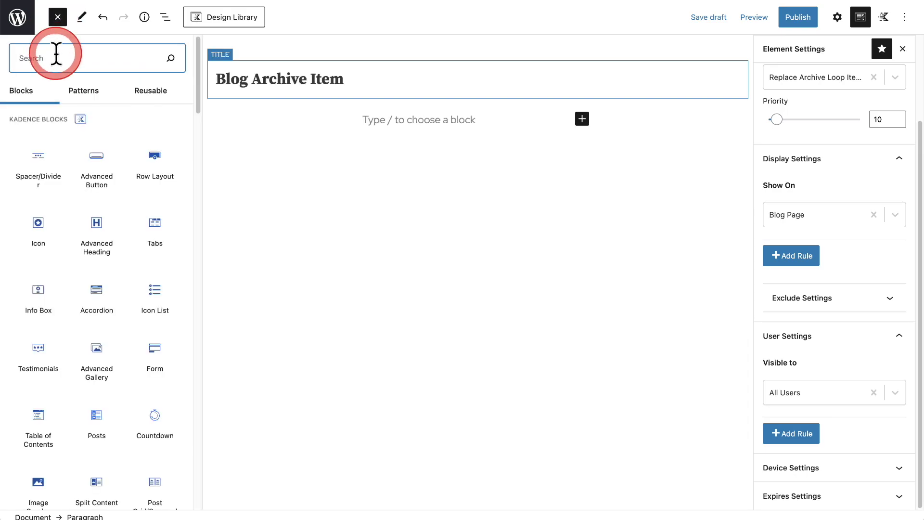
type("row")
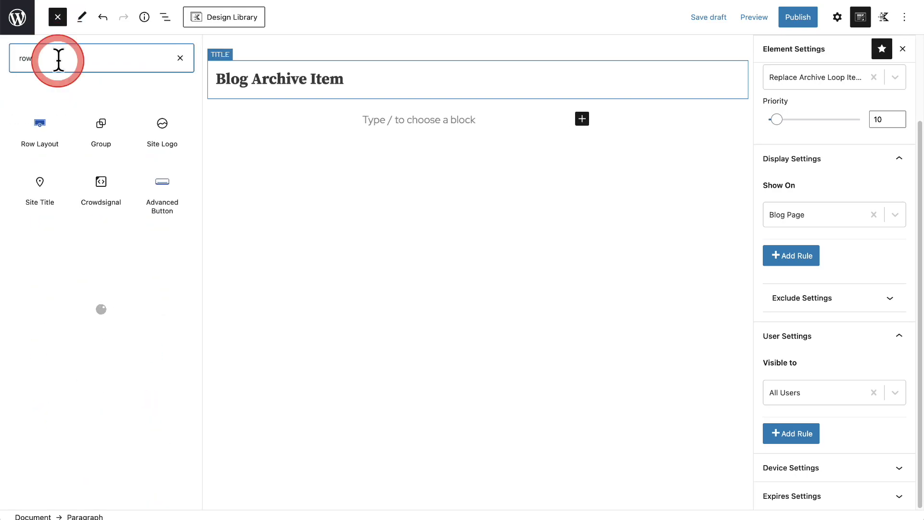
left_click(40, 131)
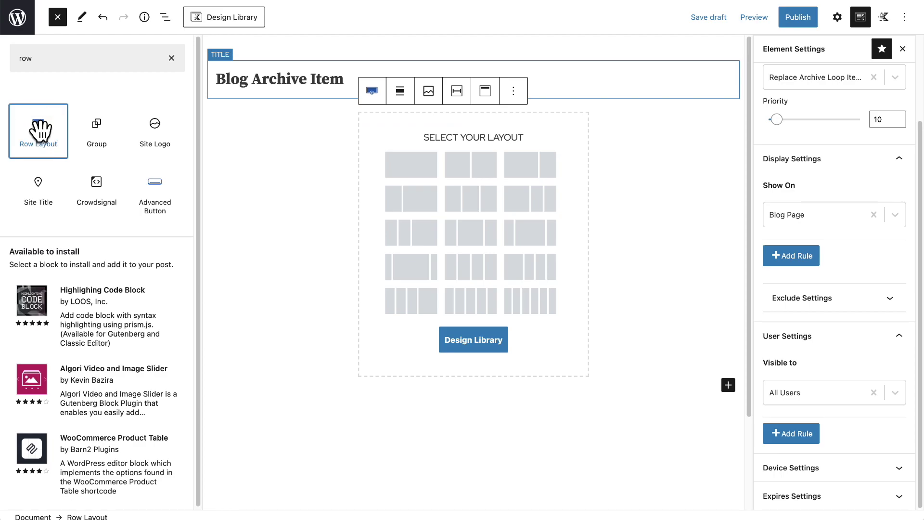
left_click(409, 171)
left_click(327, 165)
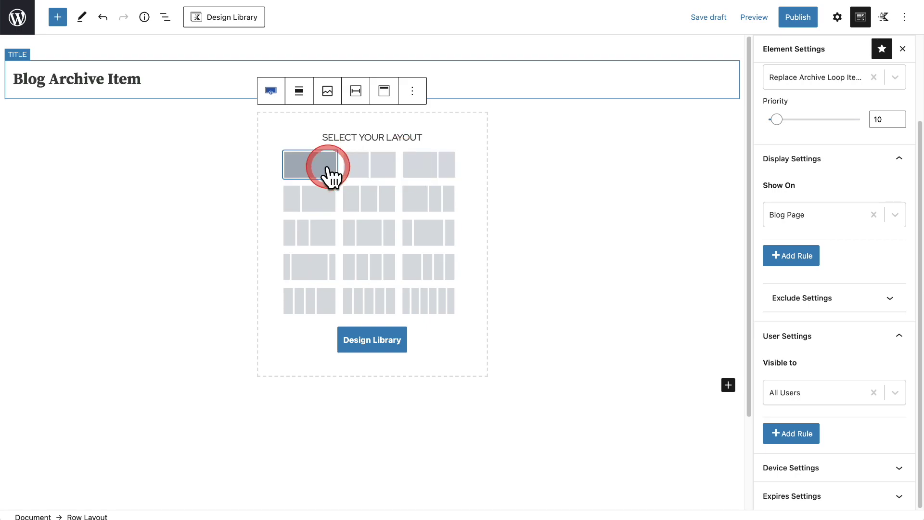
left_click(328, 167)
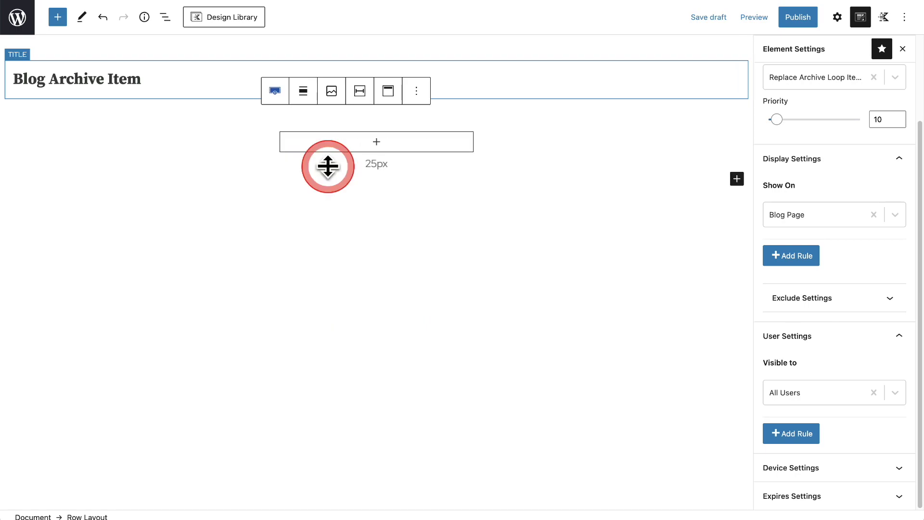
Add an Advanced Heading block inside the row layout's section.
left_click(377, 143)
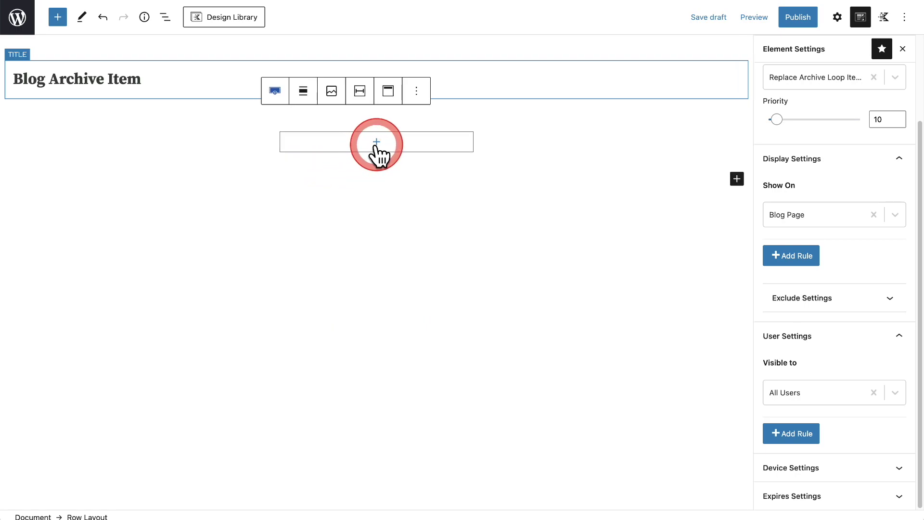
left_click(376, 143)
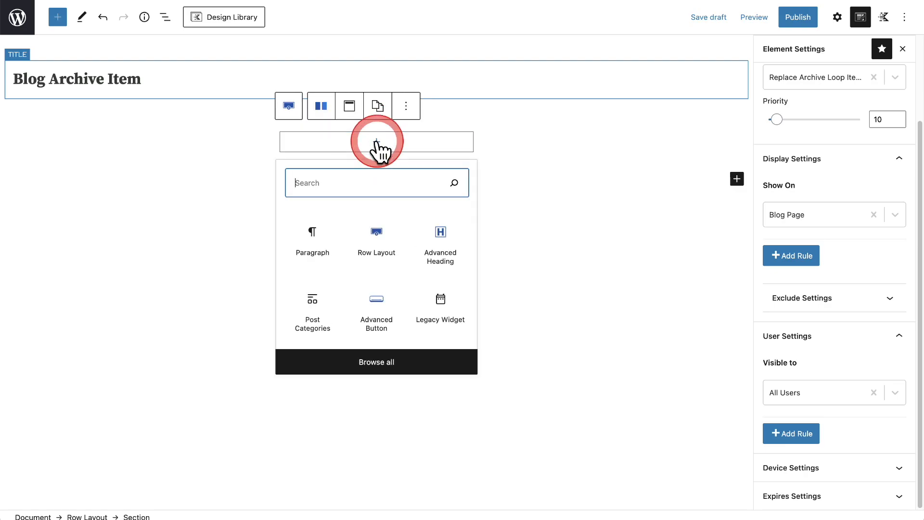
left_click(442, 256)
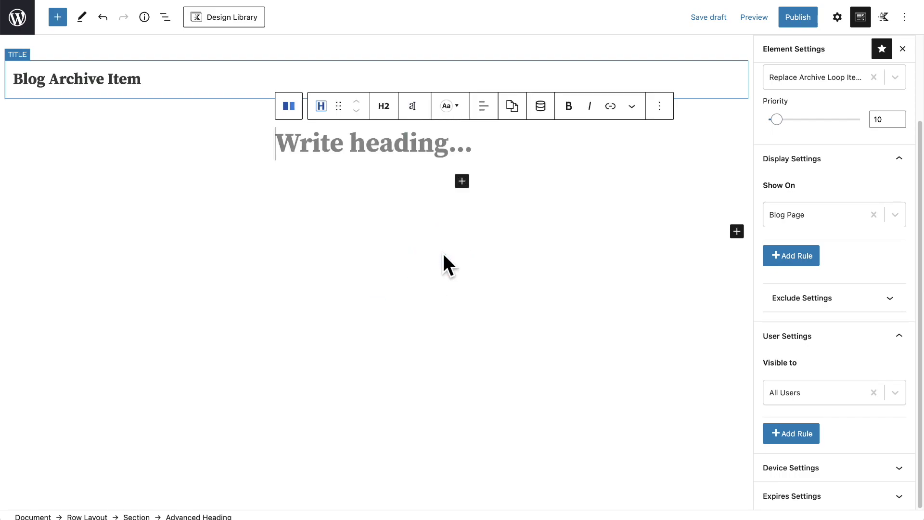
left_click(442, 252)
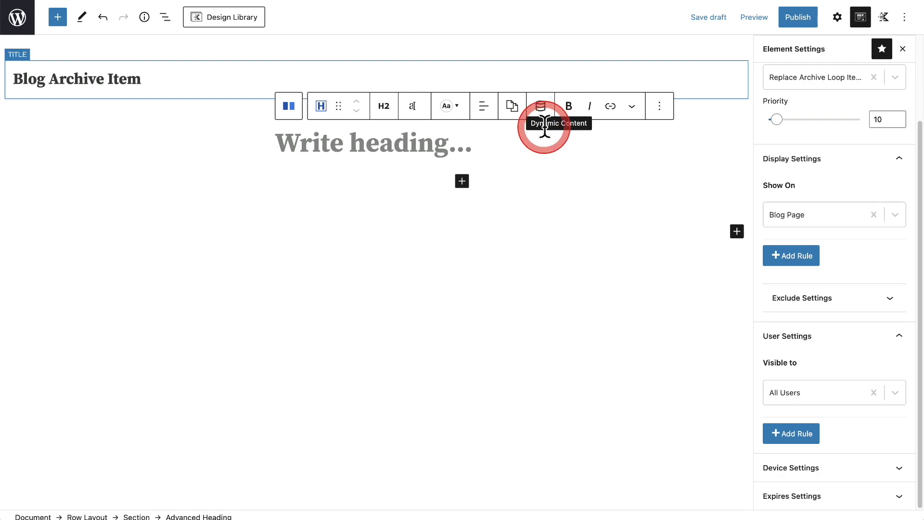
Fill the Advanced Heading with dynamic content showing the Post Title, using Current Post as the content source.
left_click(541, 109)
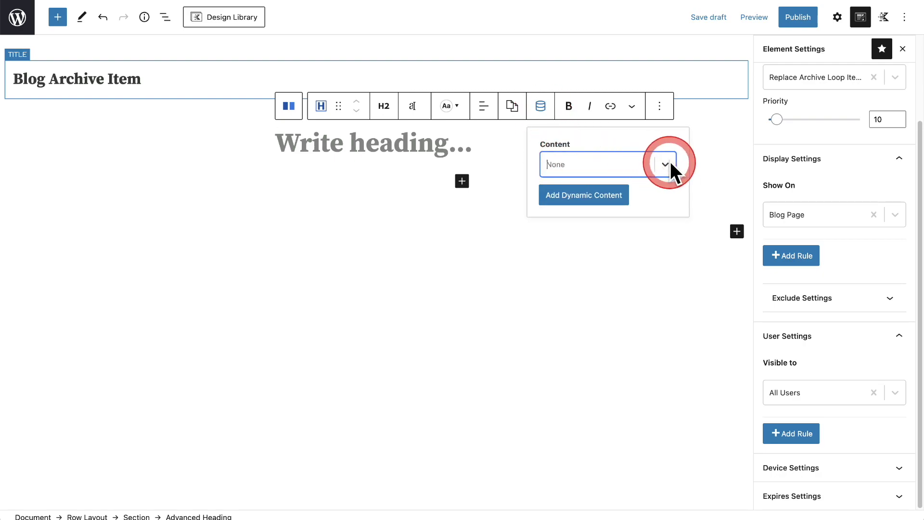
left_click(665, 164)
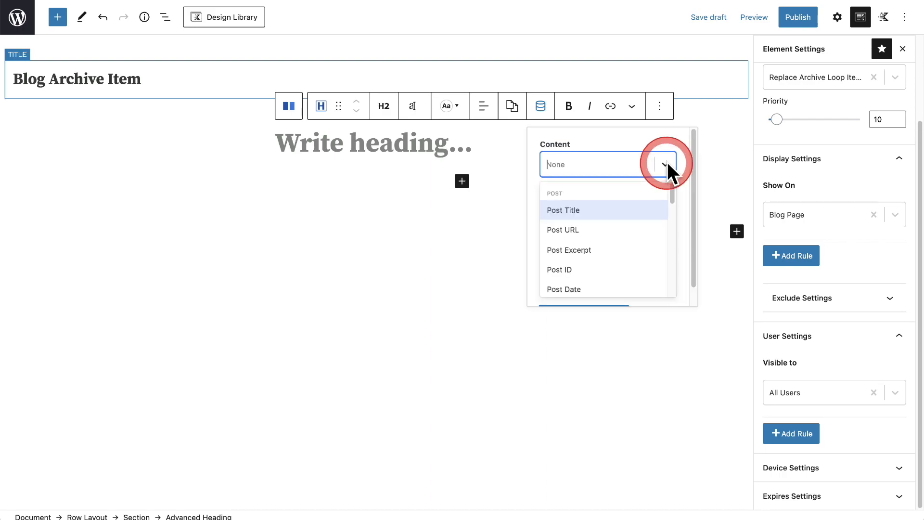
left_click(573, 211)
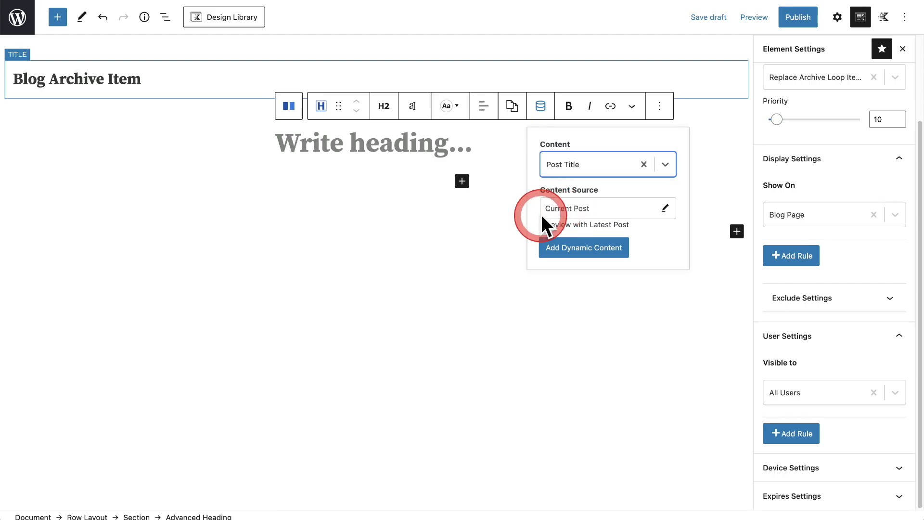
left_click(574, 253)
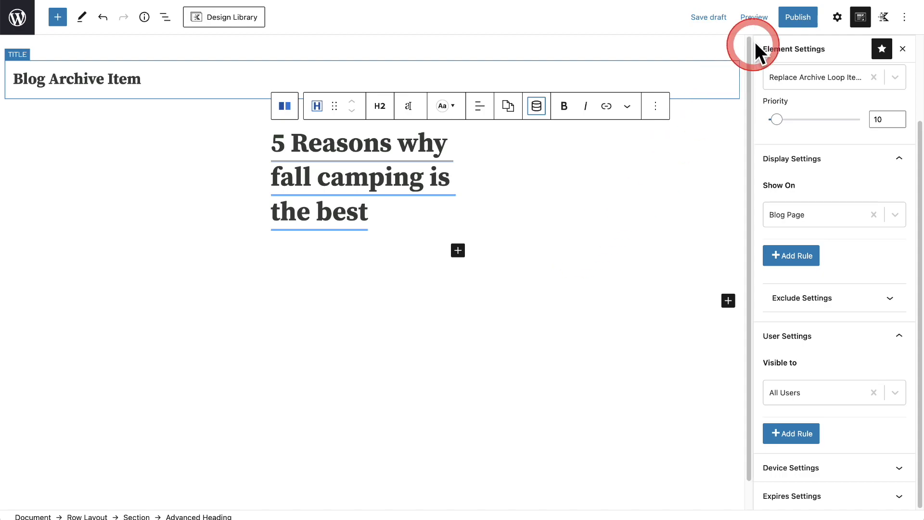
Publish the template, check the post titles on the live Blog page, and return to the template editor.
left_click(798, 16)
left_click(797, 19)
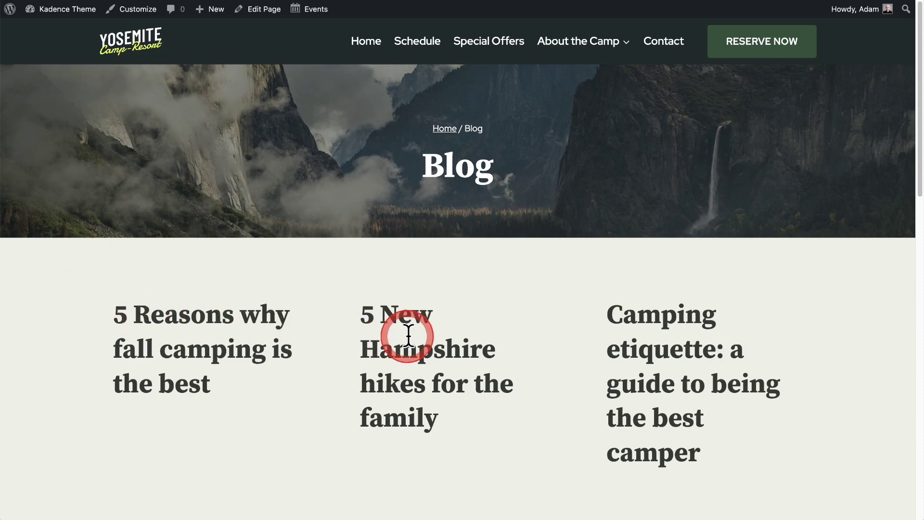
scroll(169, 305, "down", 2)
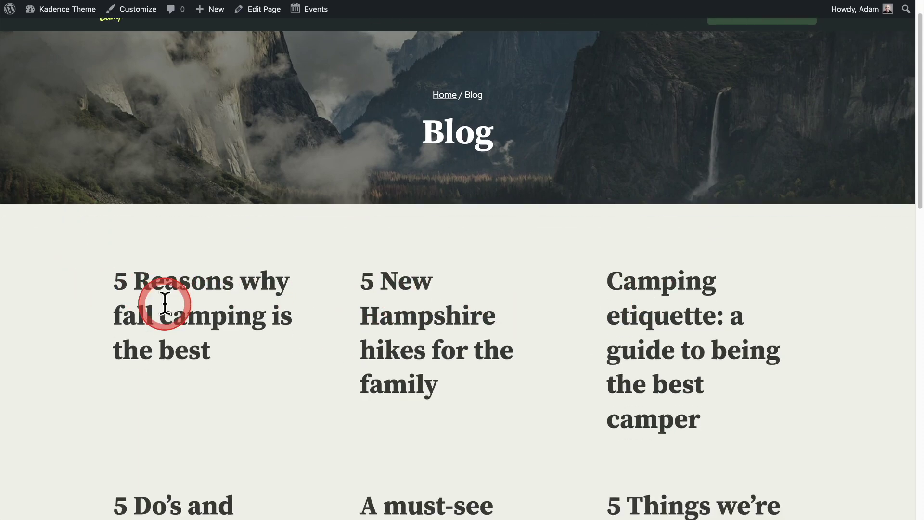
left_click_drag(114, 263, 241, 351)
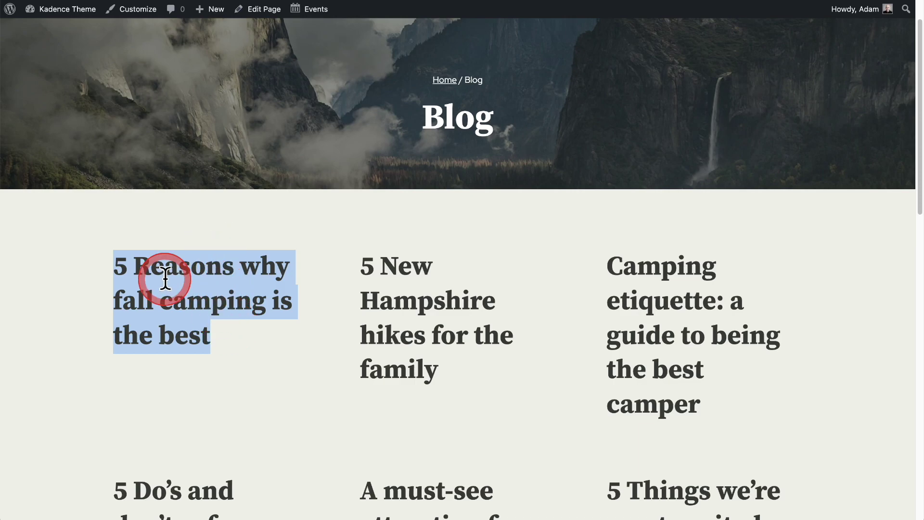
scroll(189, 299, "up", 2)
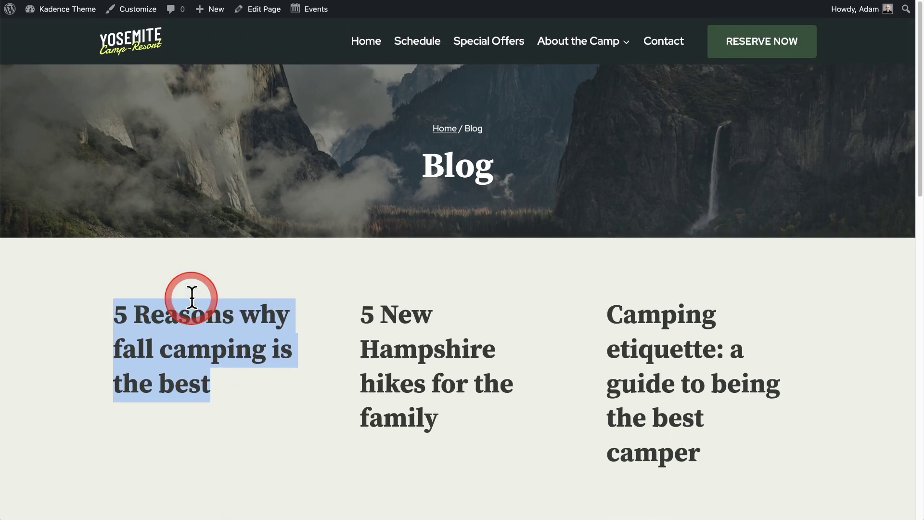
left_click(195, 308)
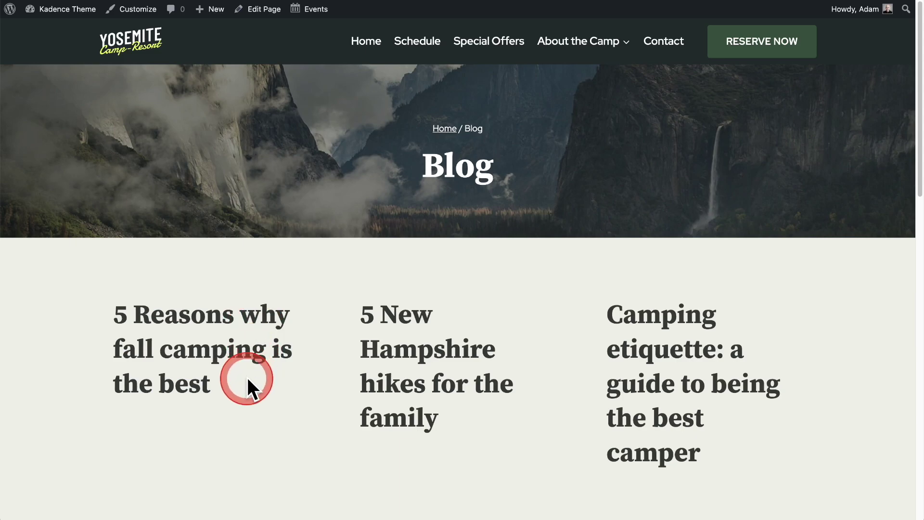
left_click(388, 219)
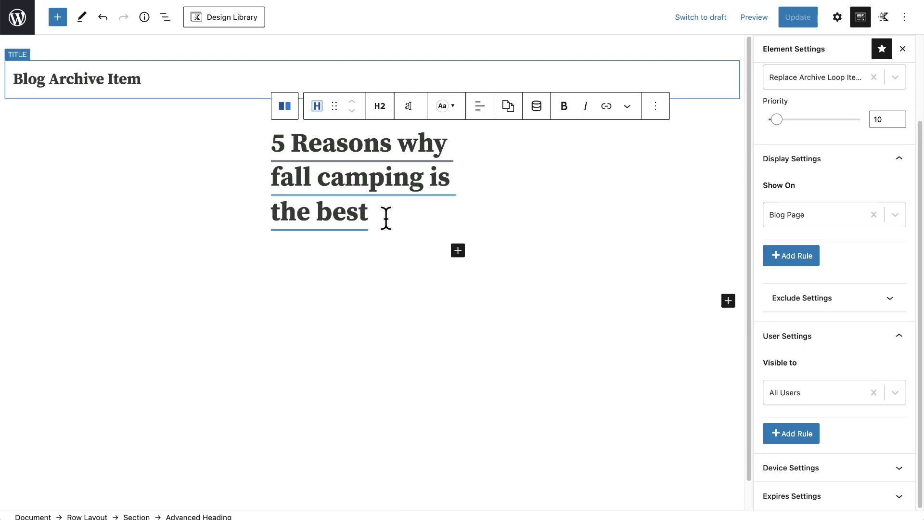
Enable a dynamic background image on the Row Layout block, using the Featured Image URL of the current post.
left_click(165, 19)
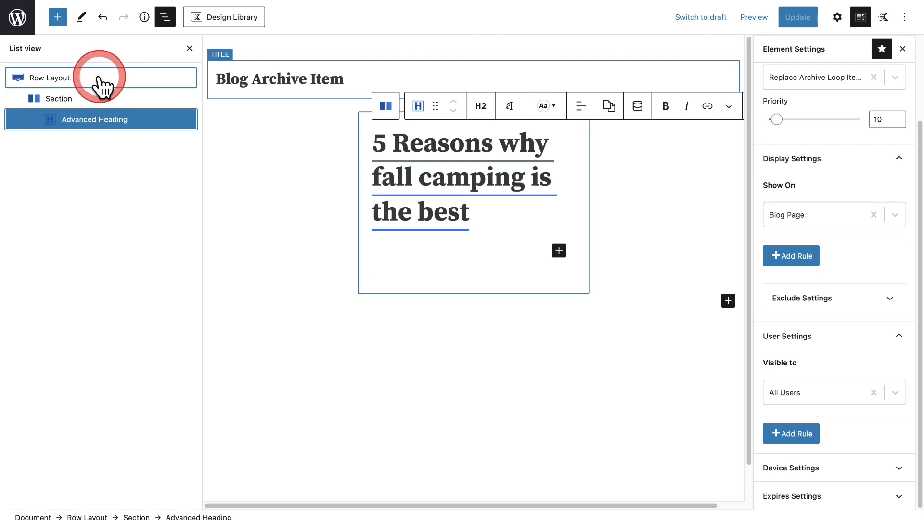
left_click(41, 82)
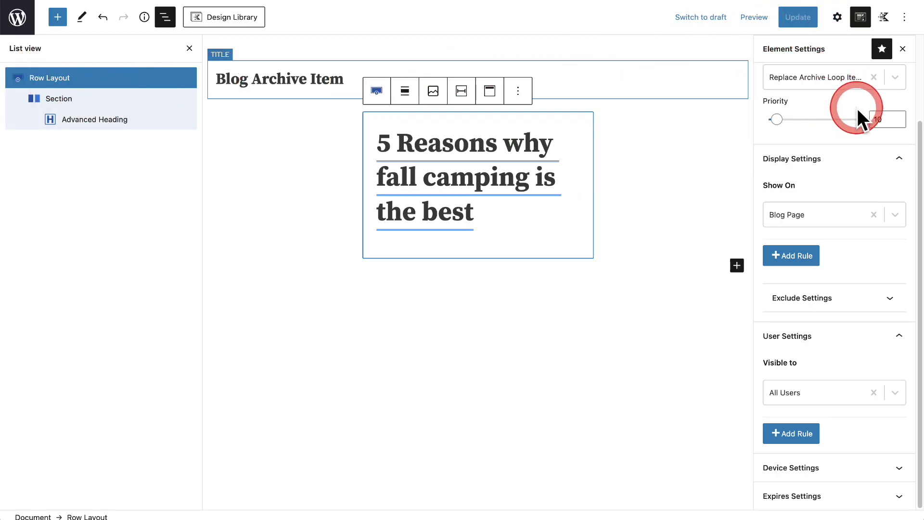
scroll(860, 113, "up", 3)
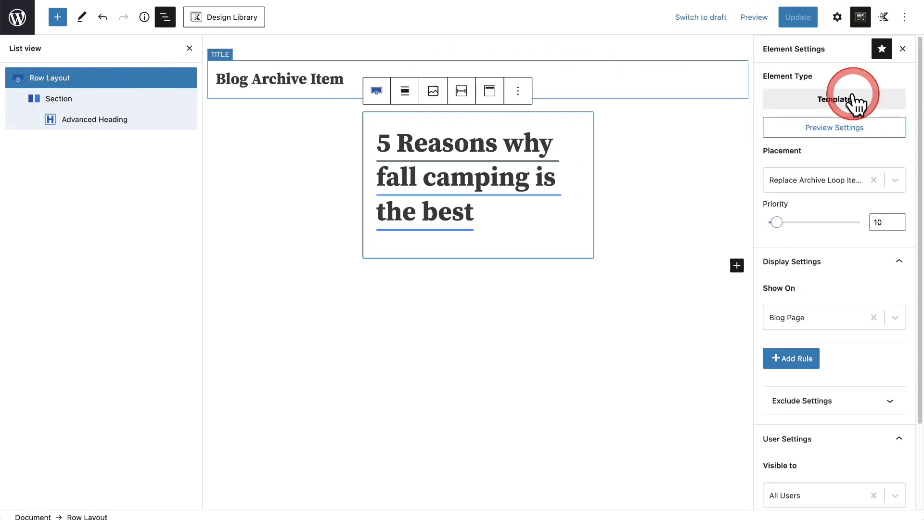
left_click(838, 20)
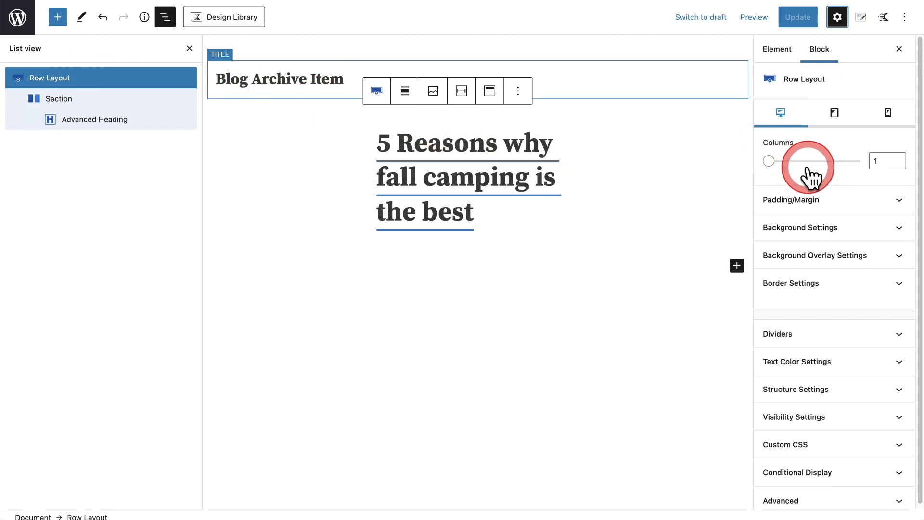
scroll(824, 176, "down", 1)
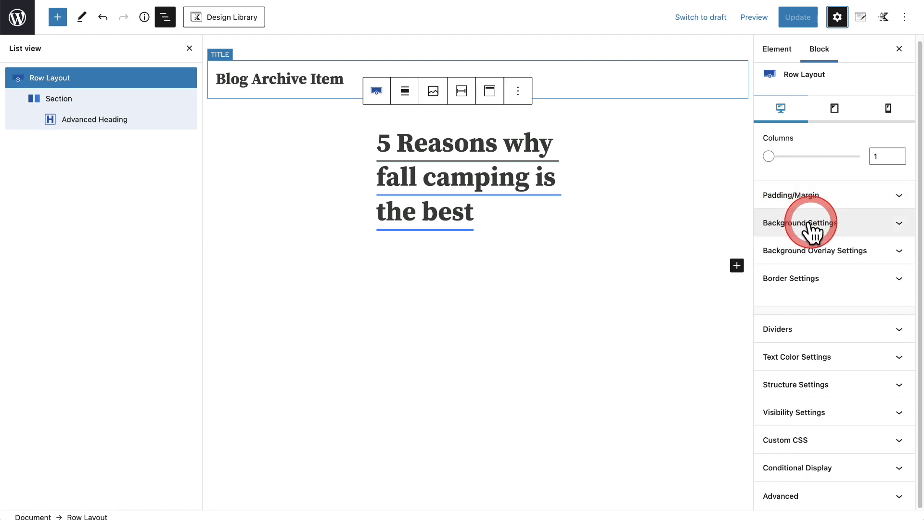
left_click(792, 226)
scroll(795, 217, "down", 5)
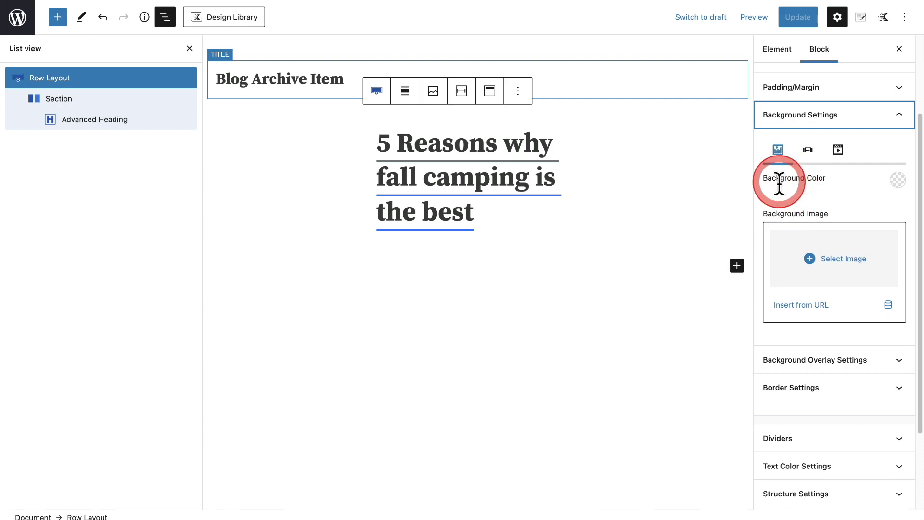
left_click(789, 306)
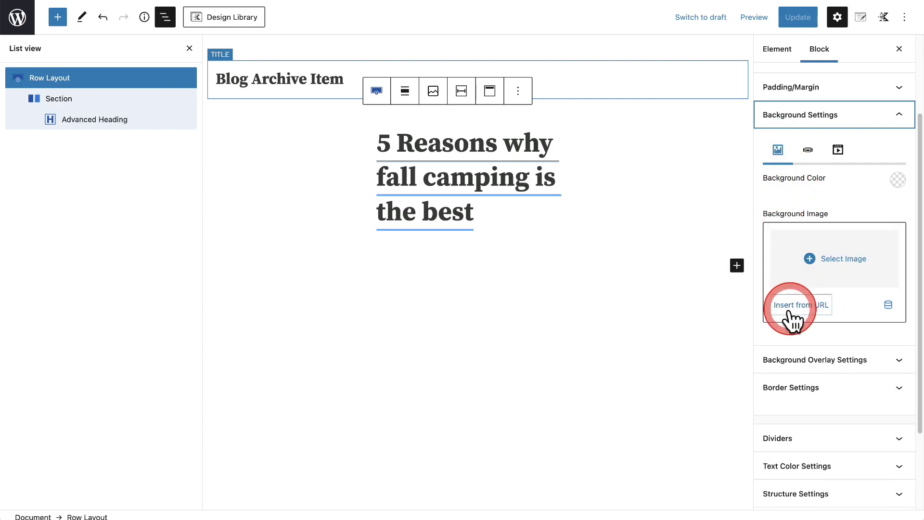
left_click(888, 308)
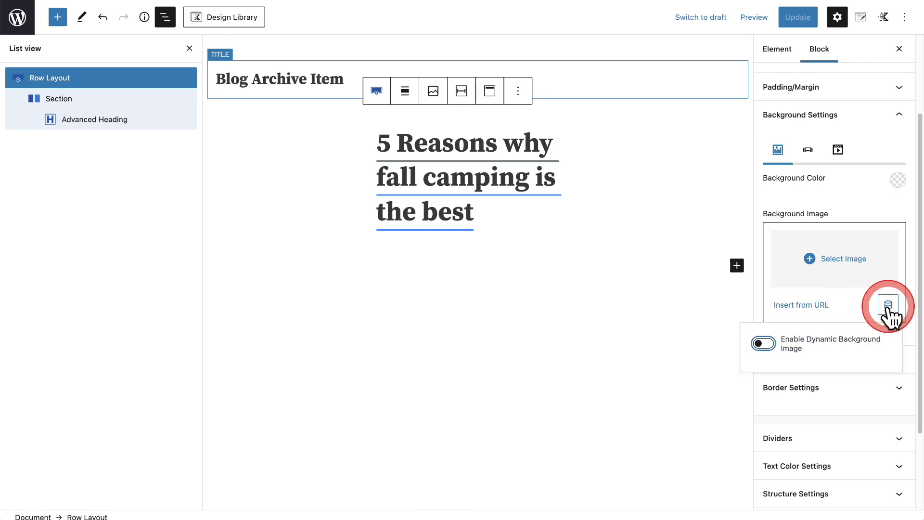
left_click(765, 343)
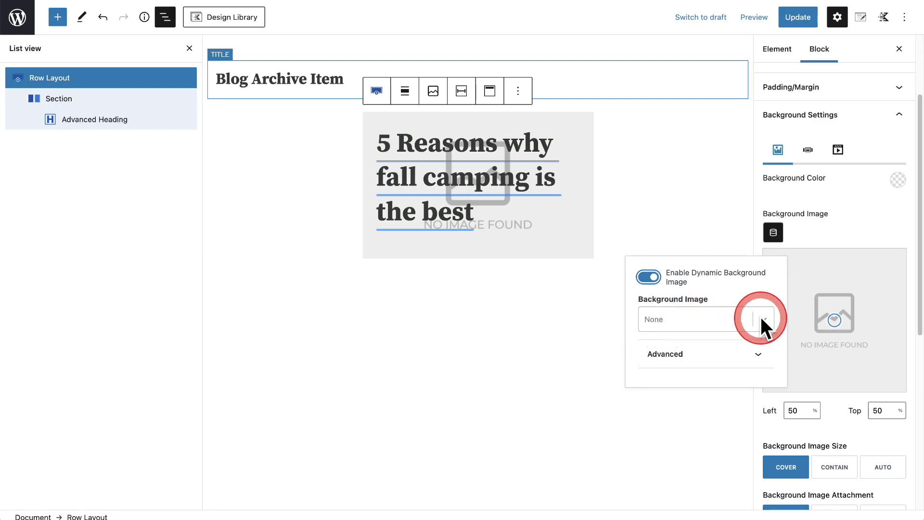
left_click(761, 319)
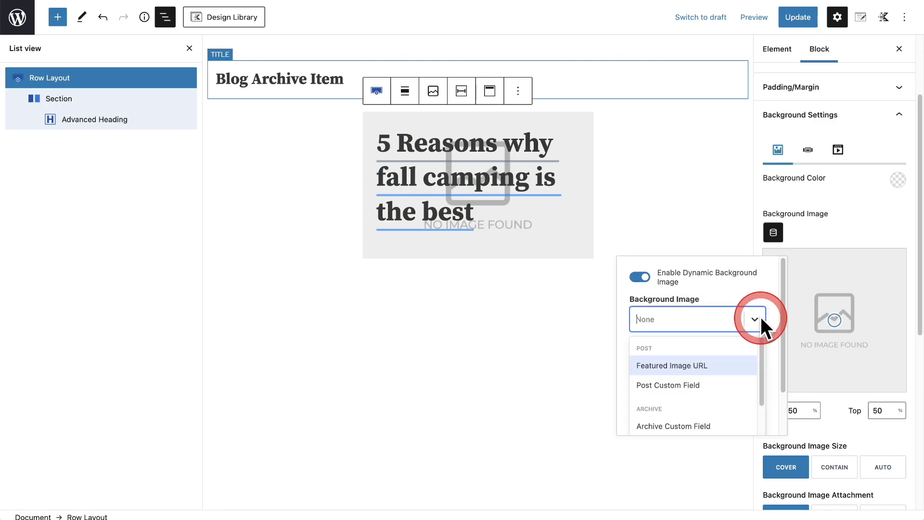
left_click(664, 366)
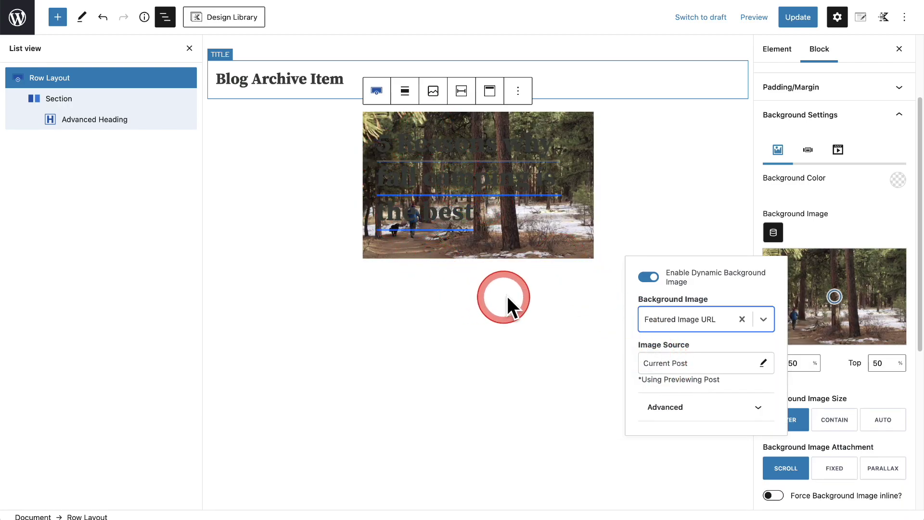
left_click(851, 226)
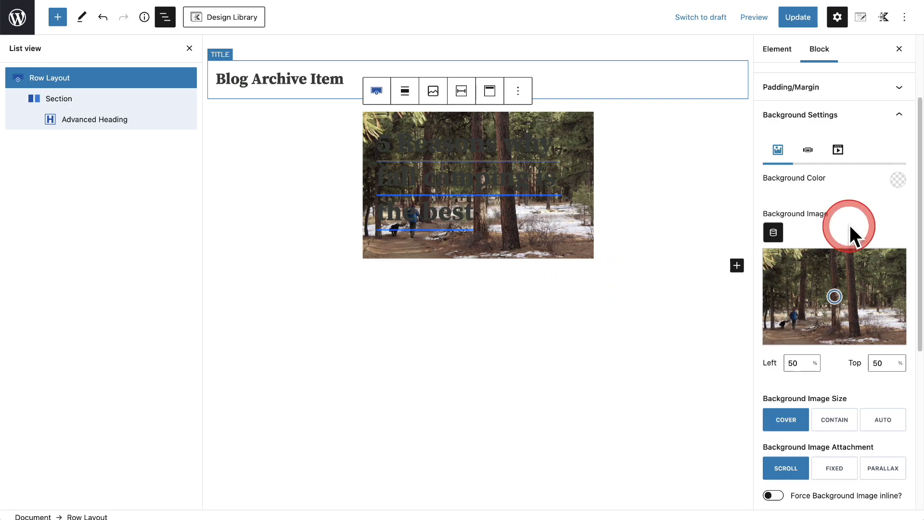
Set the row layout's background overlay color to the dark green palette color 31533D.
scroll(850, 226, "down", 6)
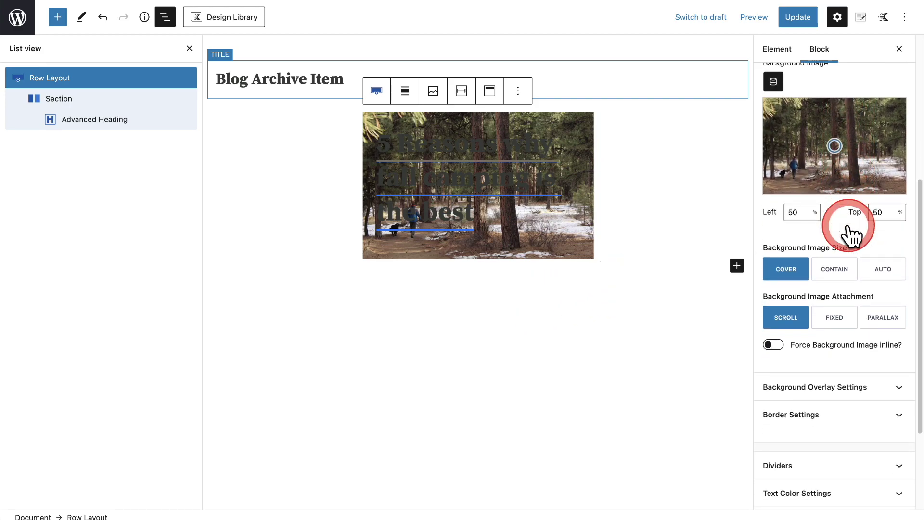
scroll(850, 235, "down", 2)
scroll(848, 234, "down", 2)
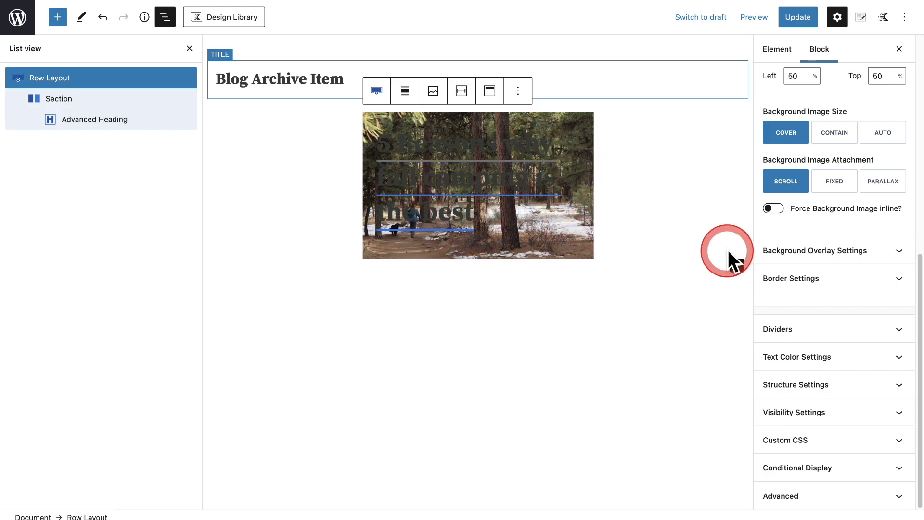
left_click(789, 251)
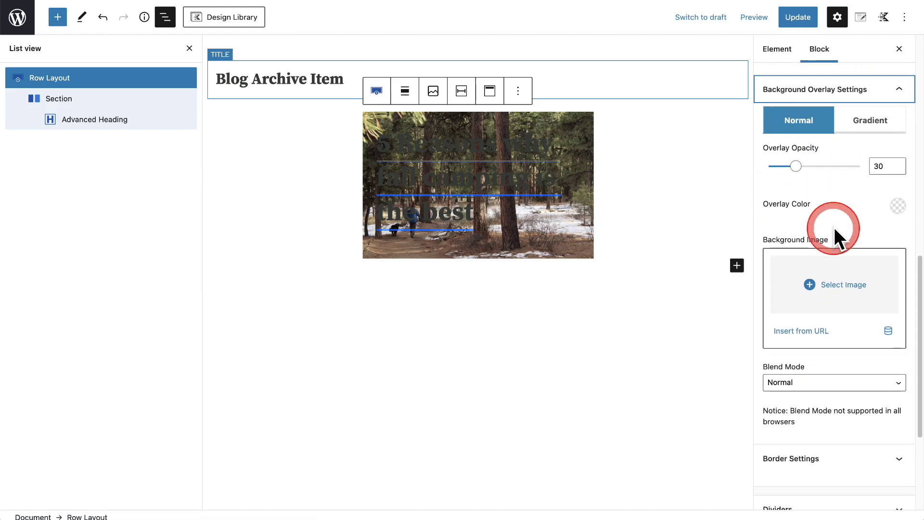
left_click(895, 206)
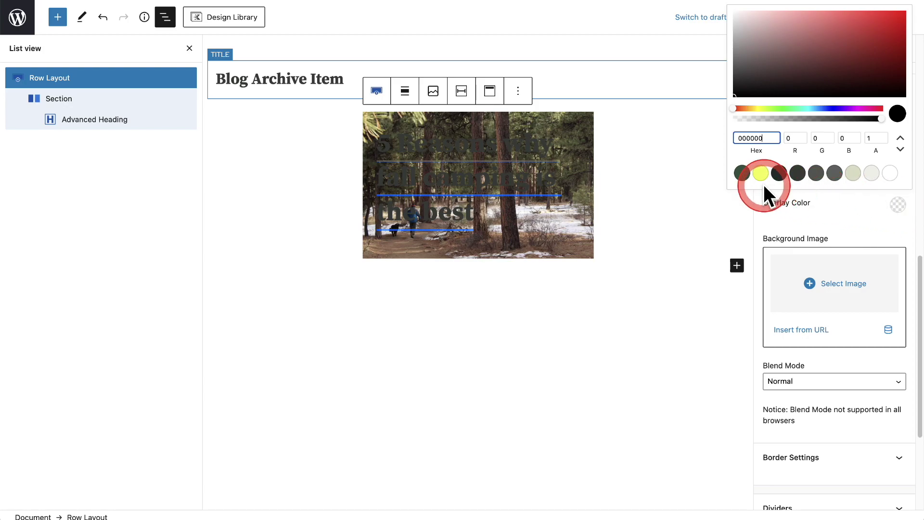
left_click(742, 173)
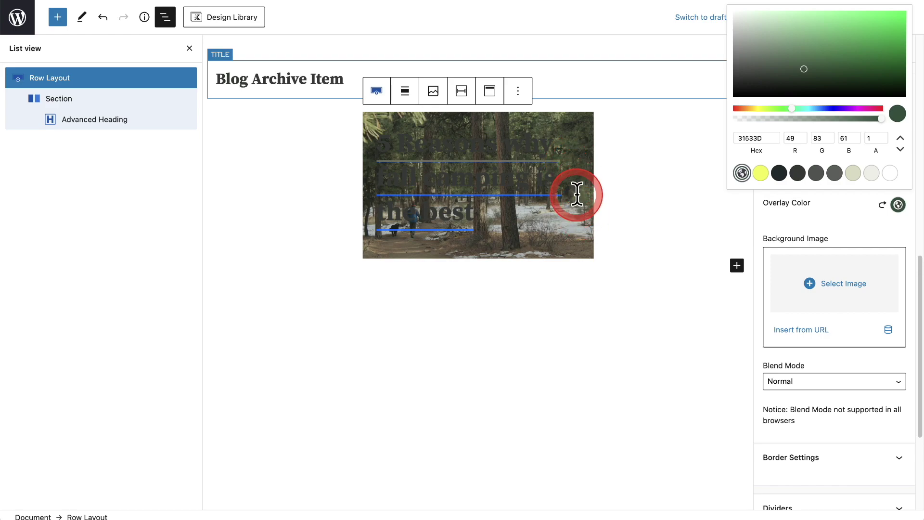
left_click(827, 216)
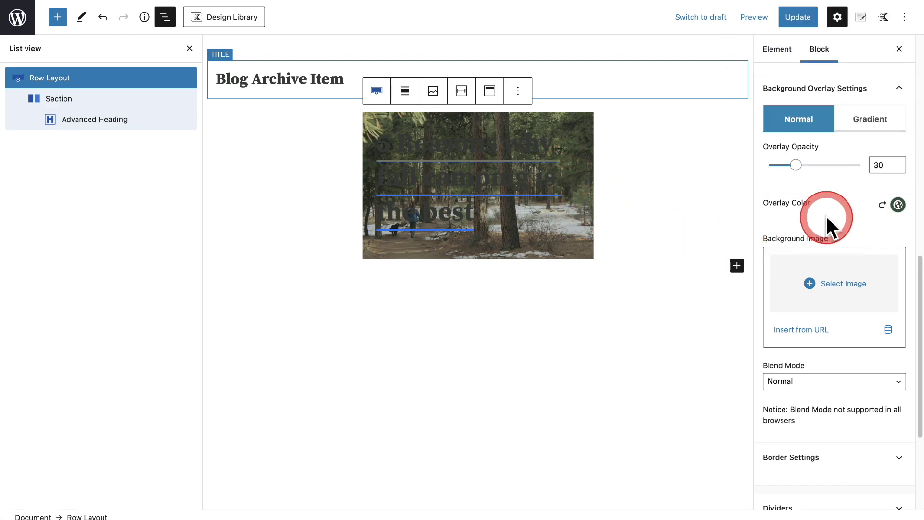
Round the row layout's corners with a border radius of 10.
scroll(827, 216, "down", 5)
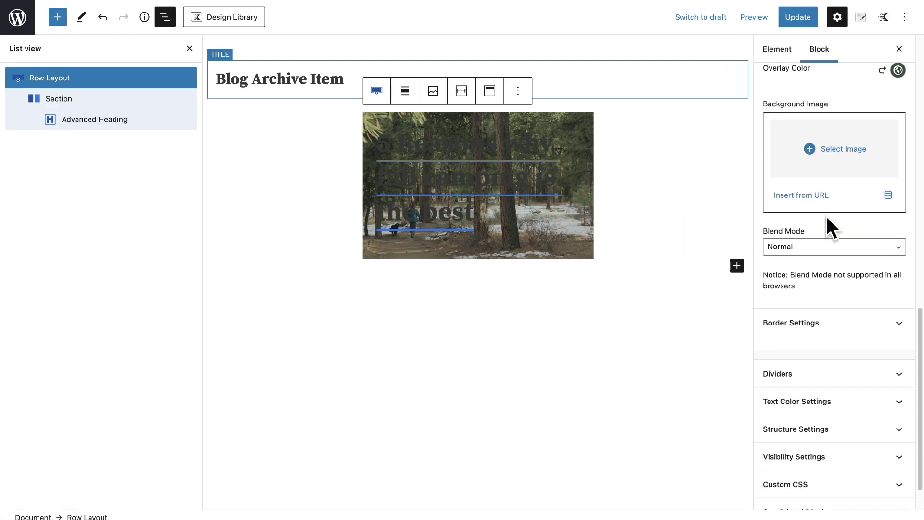
left_click(833, 262)
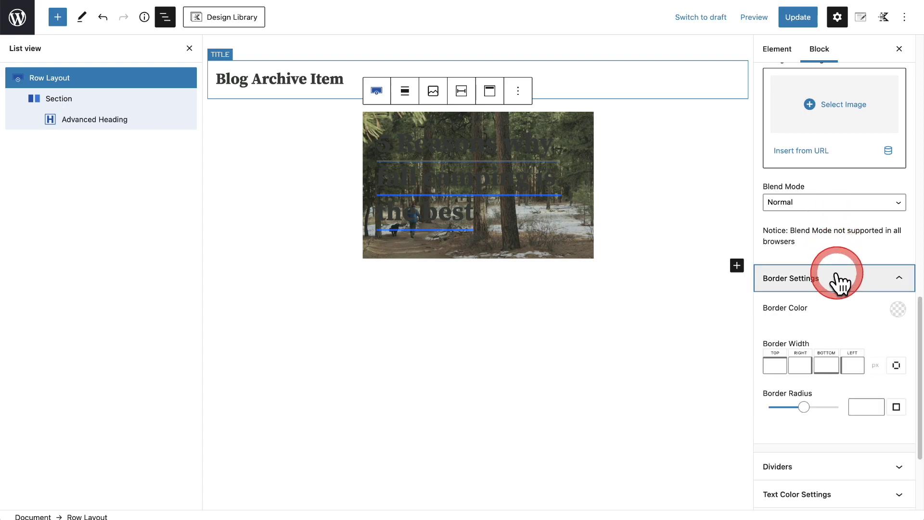
scroll(832, 257, "down", 3)
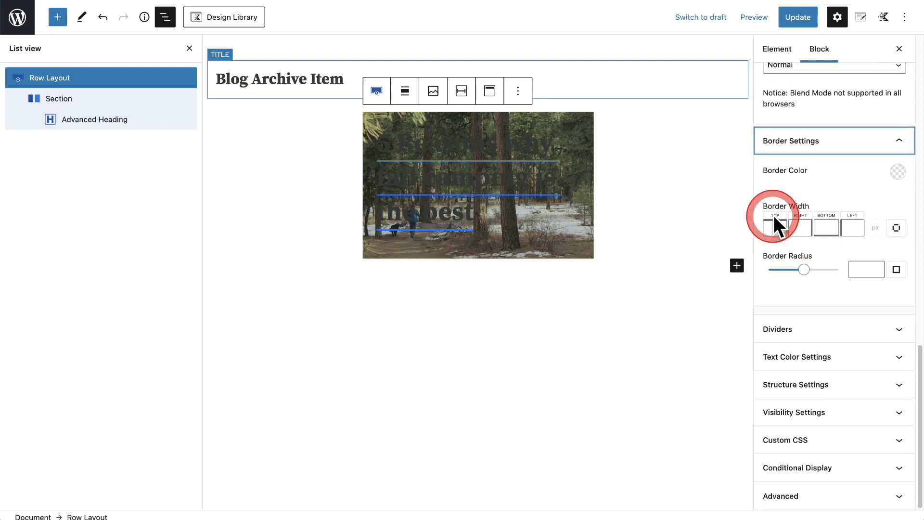
mouse_move(599, 118)
left_mouse_down()
mouse_move(586, 114)
mouse_move(601, 120)
left_mouse_up()
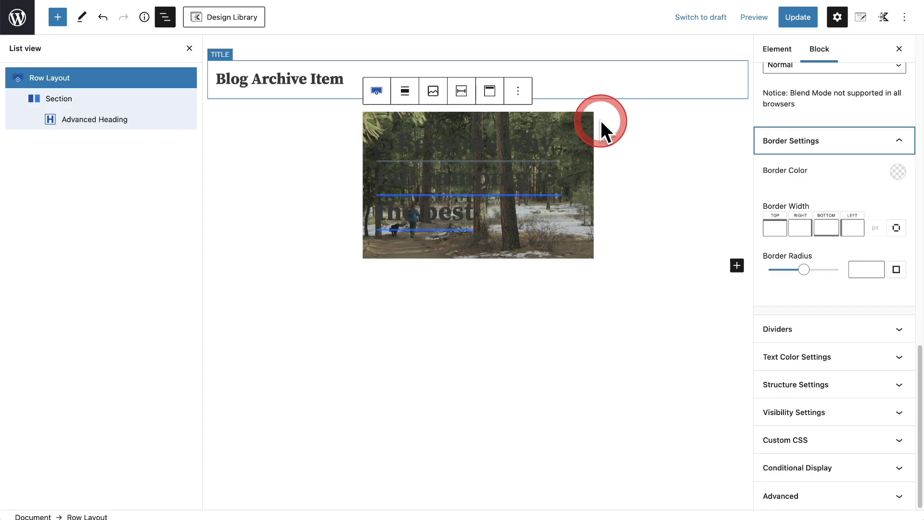
left_click(858, 269)
type("10")
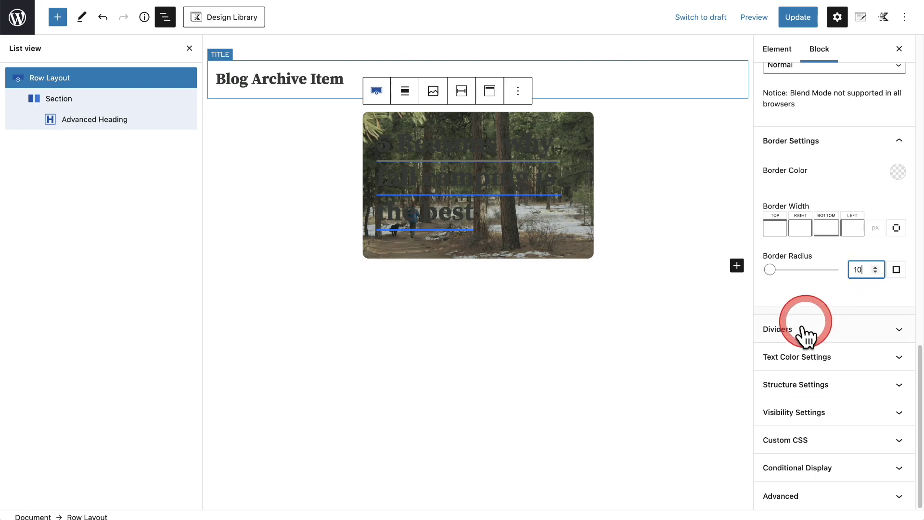
Set the row layout's text color to the white palette color FFFFFF.
left_click(776, 368)
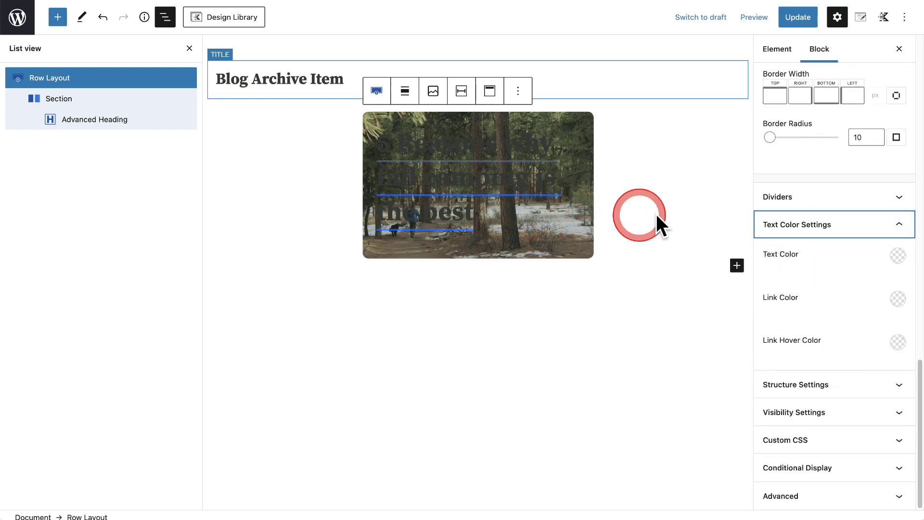
left_click(898, 256)
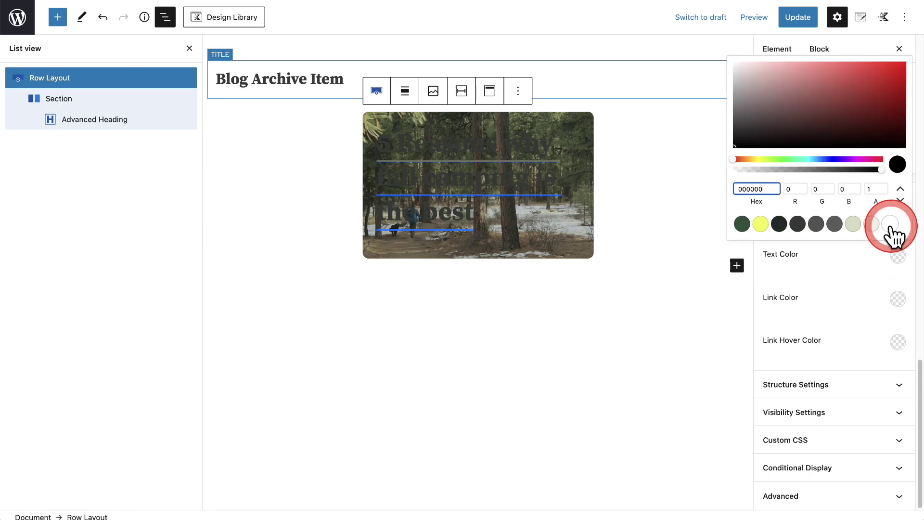
left_click(890, 225)
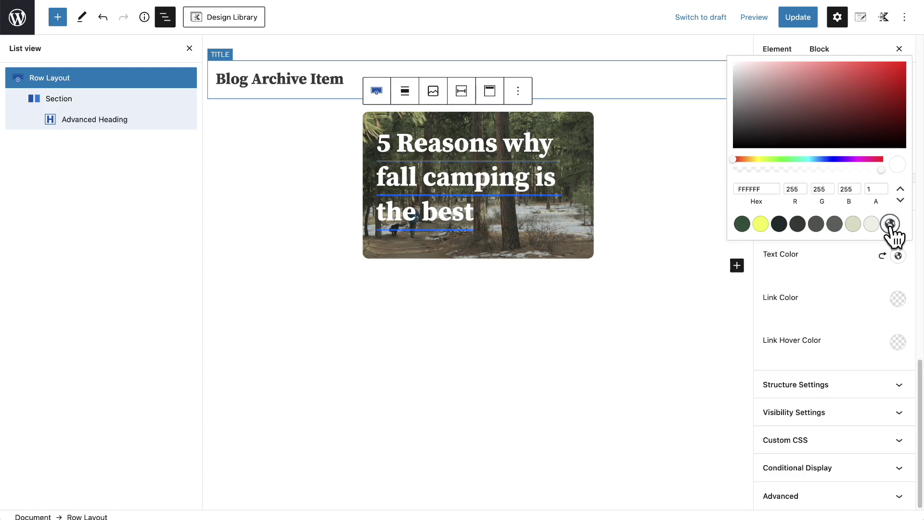
left_click(874, 238)
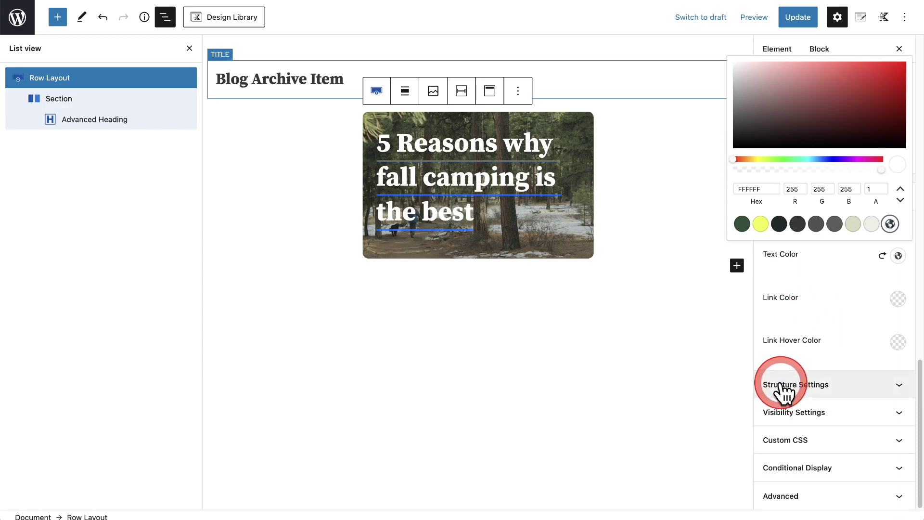
Set the row layout's minimum height to 350 px and align its content vertically to the middle.
left_click(831, 385)
scroll(830, 364, "down", 5)
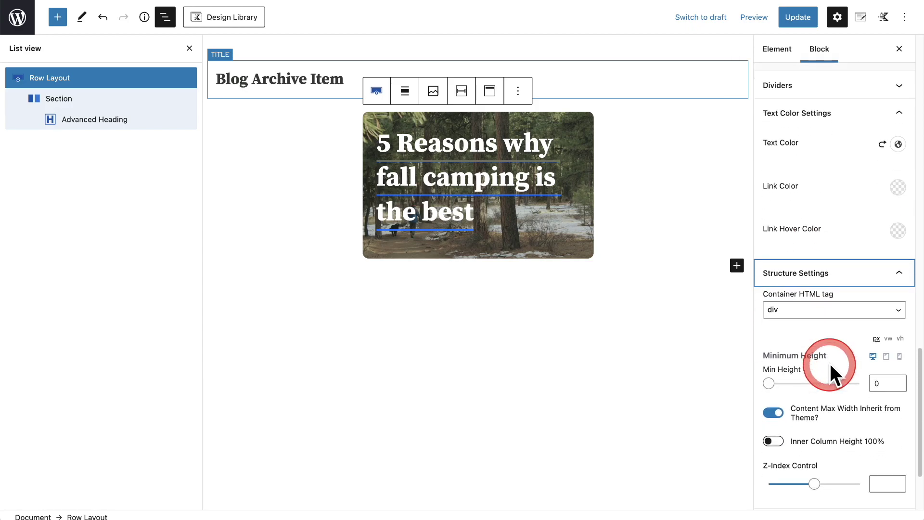
left_click(765, 271)
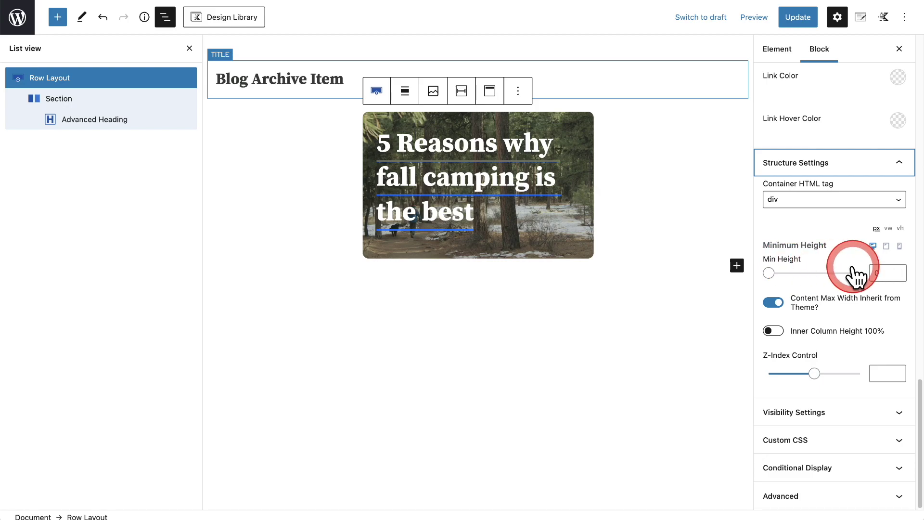
left_click(875, 272)
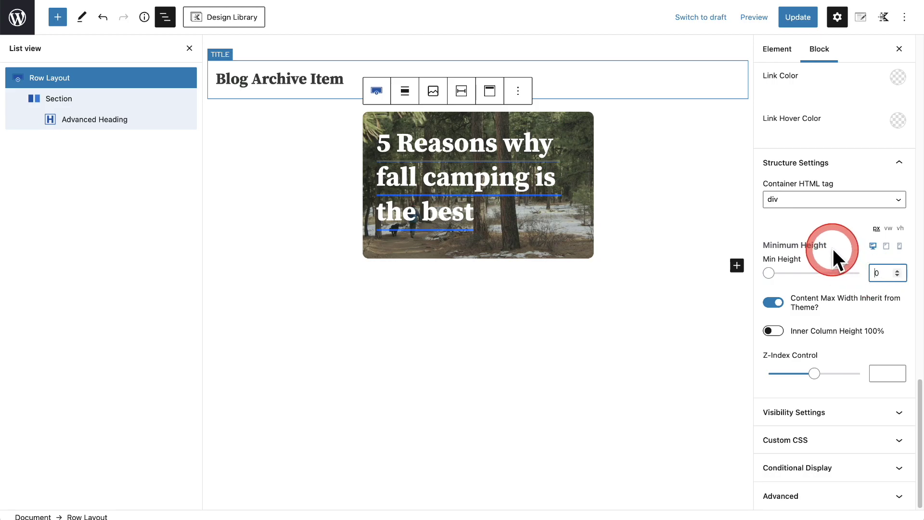
type("35")
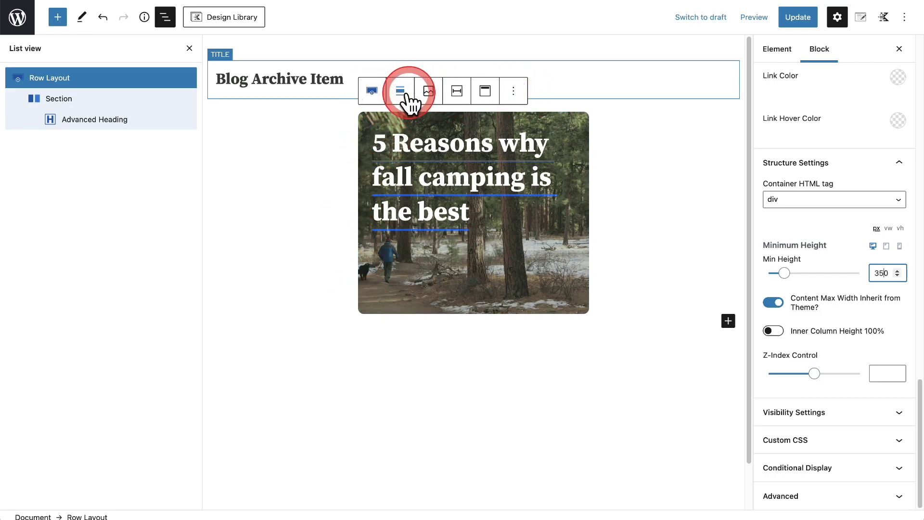
left_click(489, 100)
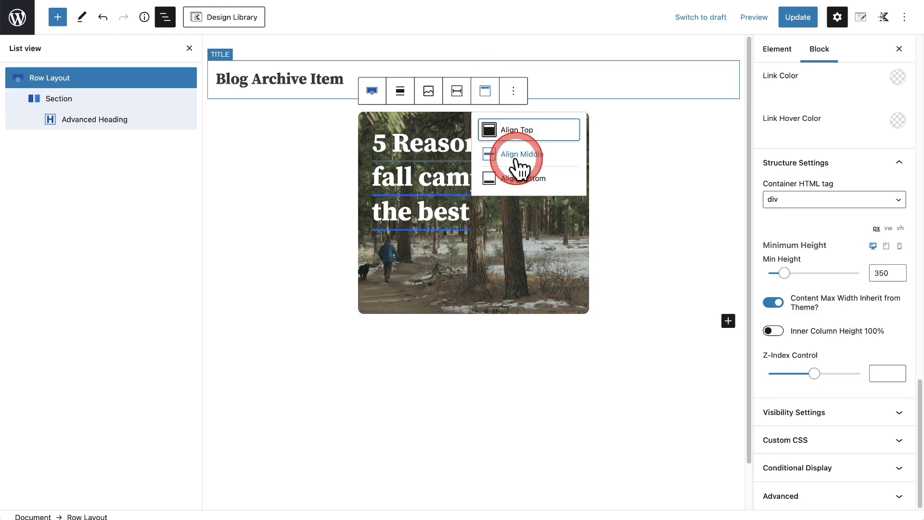
left_click(516, 161)
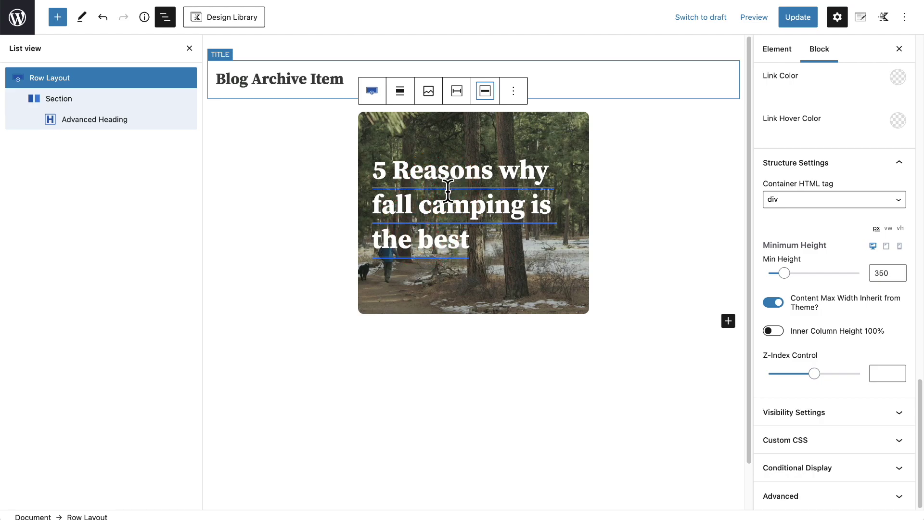
Center the text alignment of the Advanced Heading block that holds the post title.
left_click(427, 171)
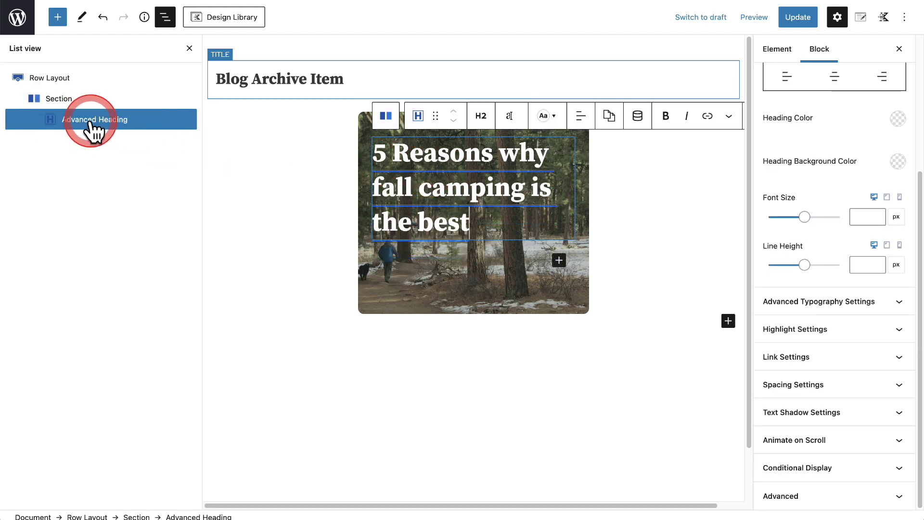
scroll(809, 241, "up", 5)
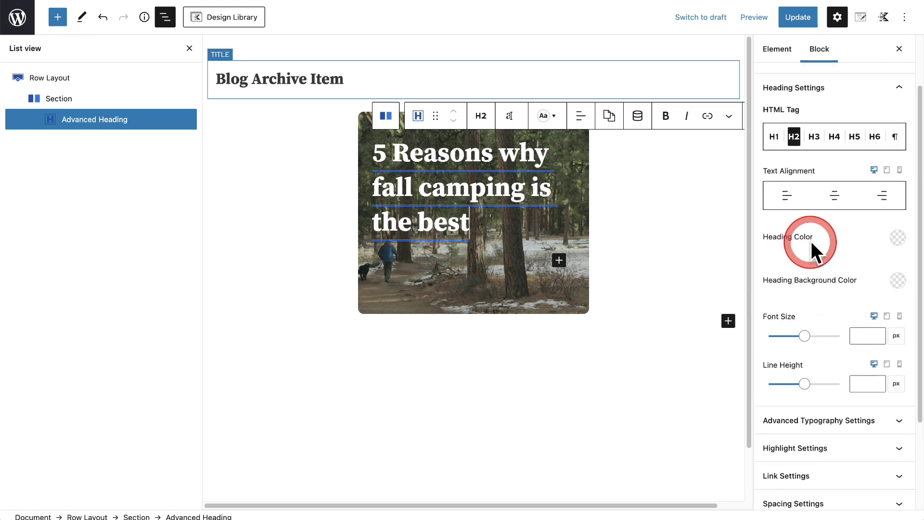
scroll(810, 241, "up", 2)
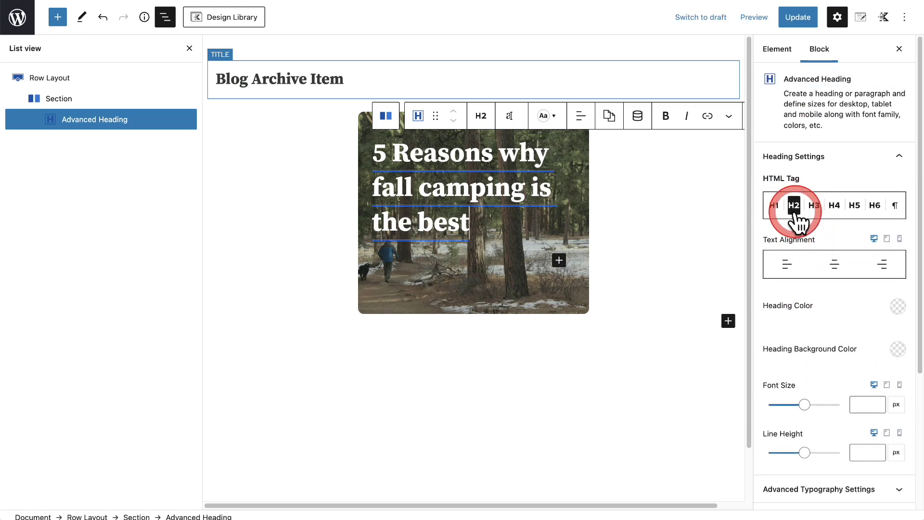
left_click(836, 269)
Try font sizes of 26 and 28 px on the post title heading and settle on 30 px.
scroll(838, 280, "down", 5)
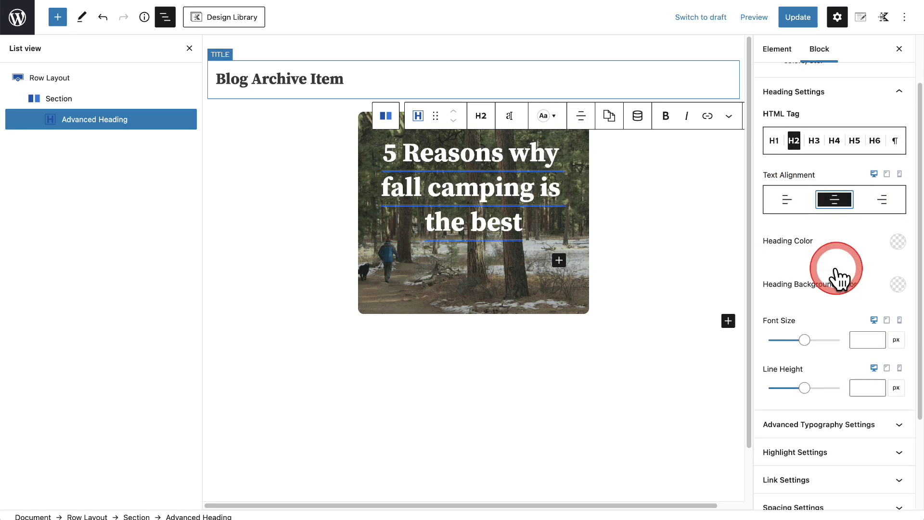
left_click(851, 254)
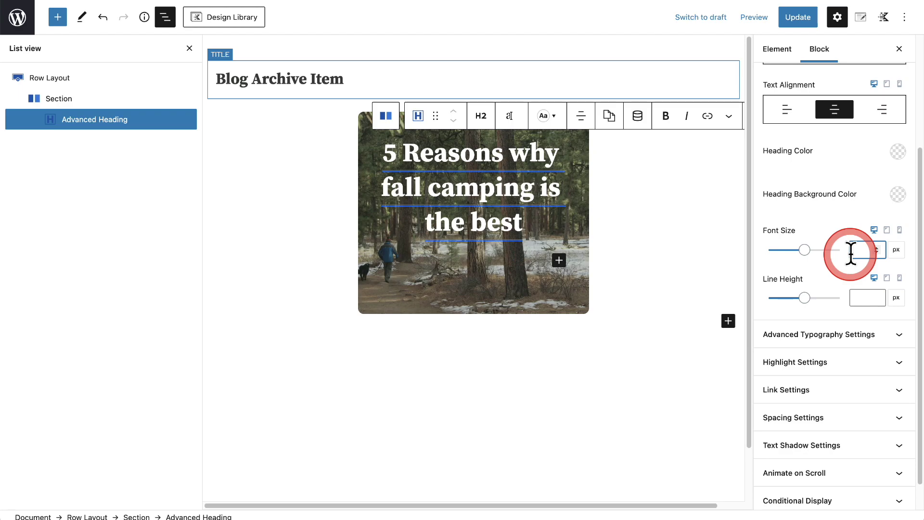
type("26")
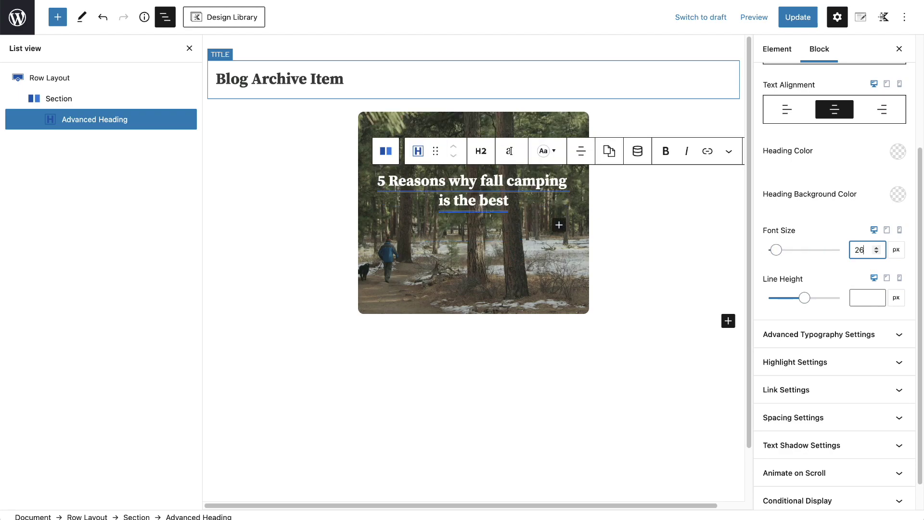
key("BackSpace")
type("8")
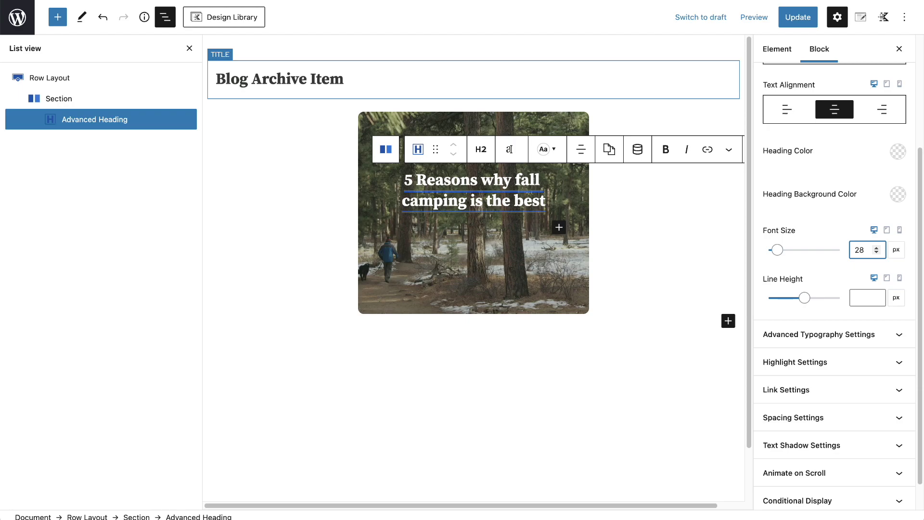
left_click(850, 251)
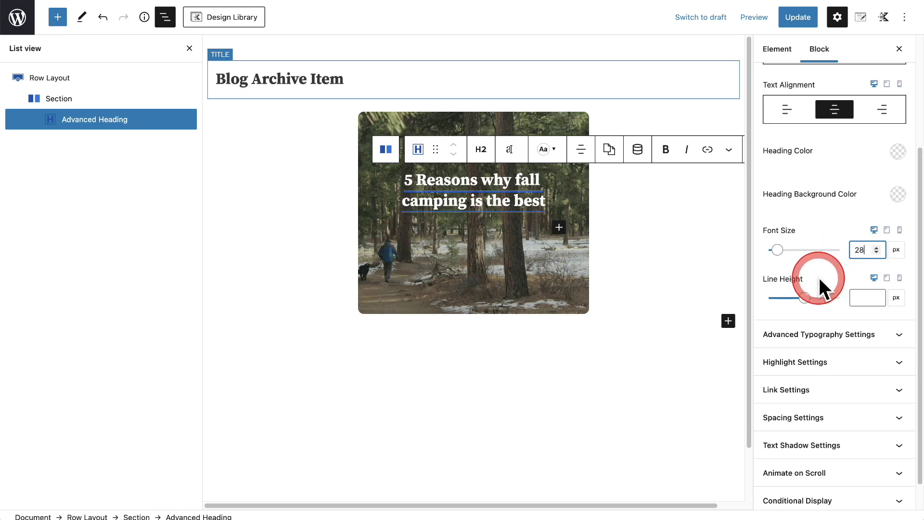
double_click(855, 250)
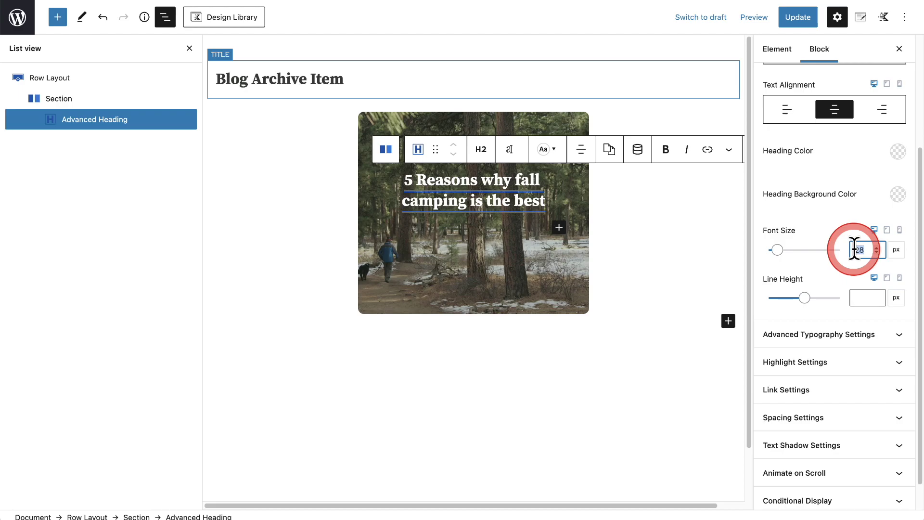
type("30")
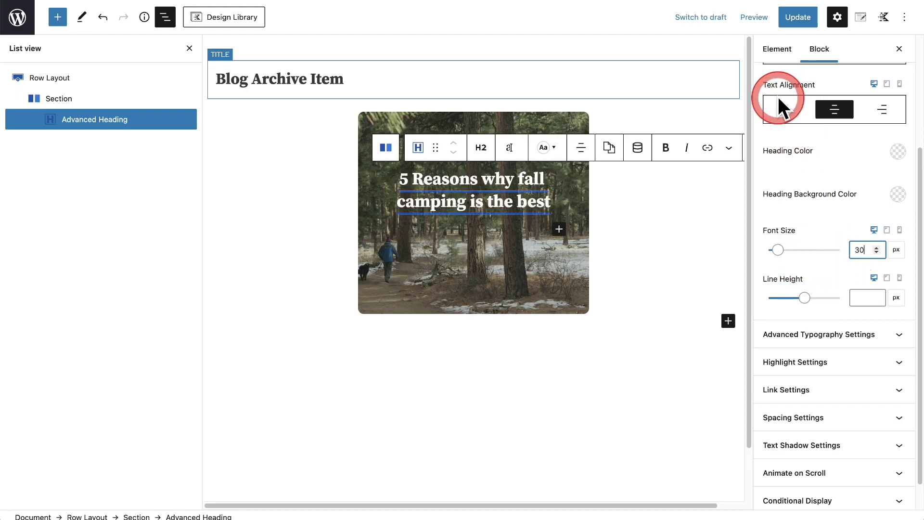
Update the template and review the restyled post cards on the live Blog page.
left_click(796, 15)
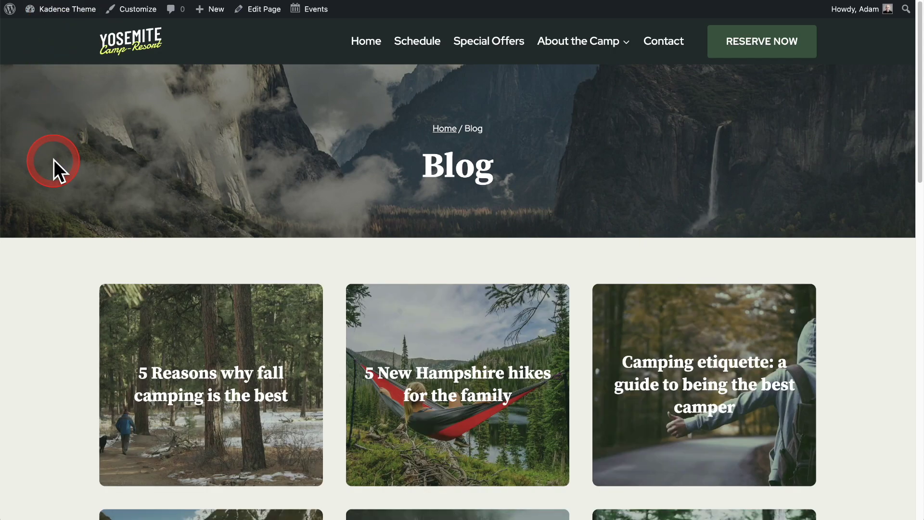
scroll(54, 160, "down", 3)
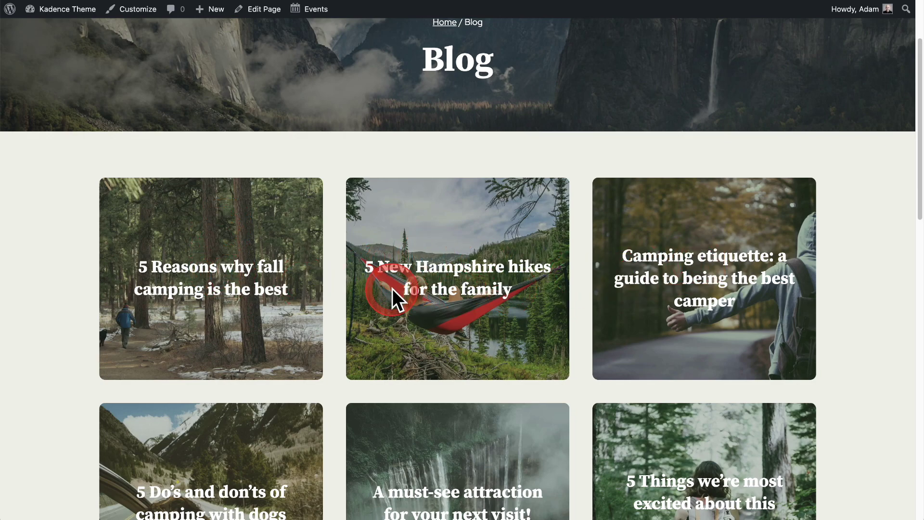
scroll(241, 284, "down", 5)
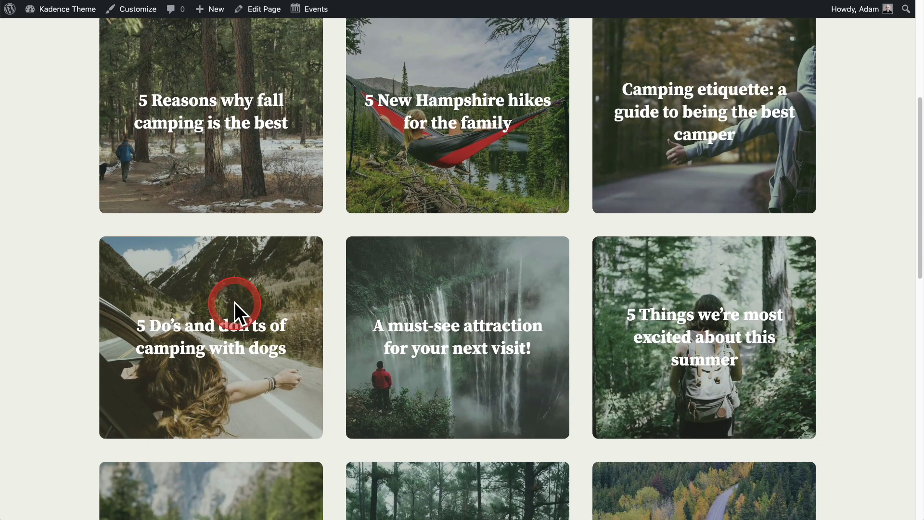
scroll(269, 294, "up", 3)
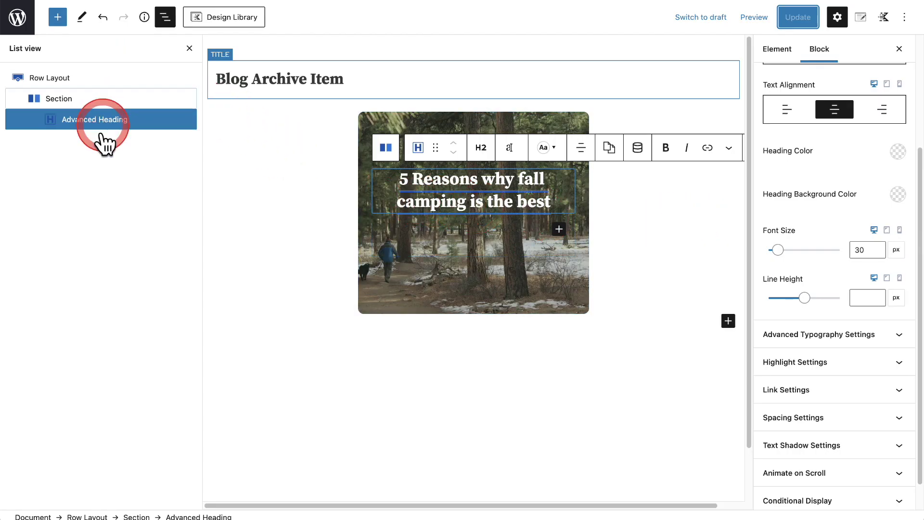
Enable a dynamic overlay link on the entire Section block, using the Post URL of the current post.
left_click(51, 101)
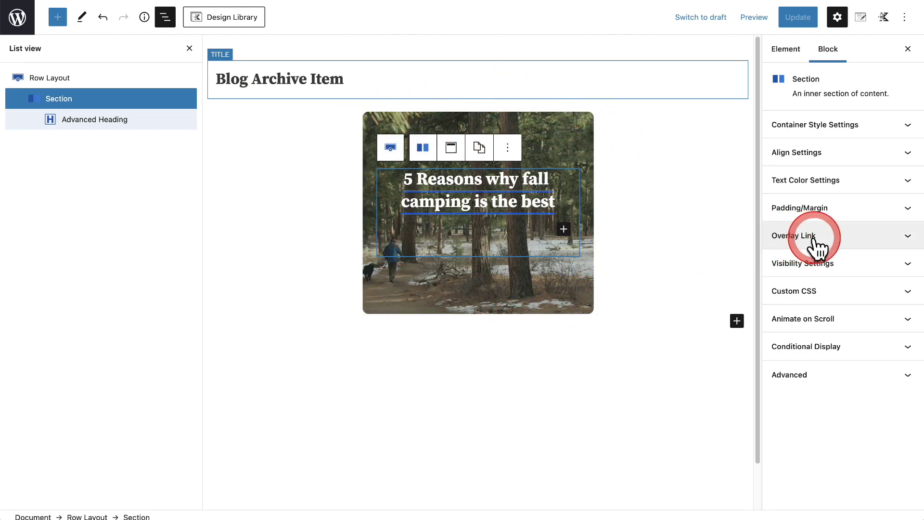
left_click(840, 248)
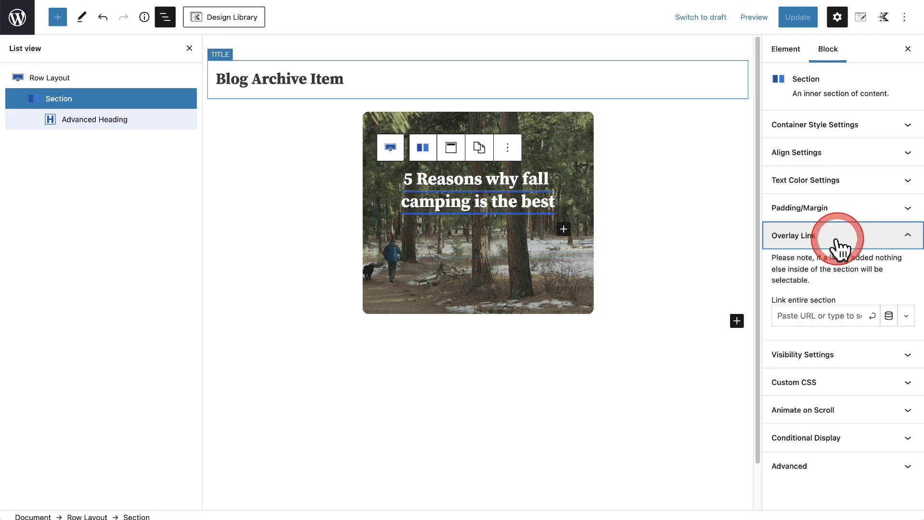
left_click(889, 316)
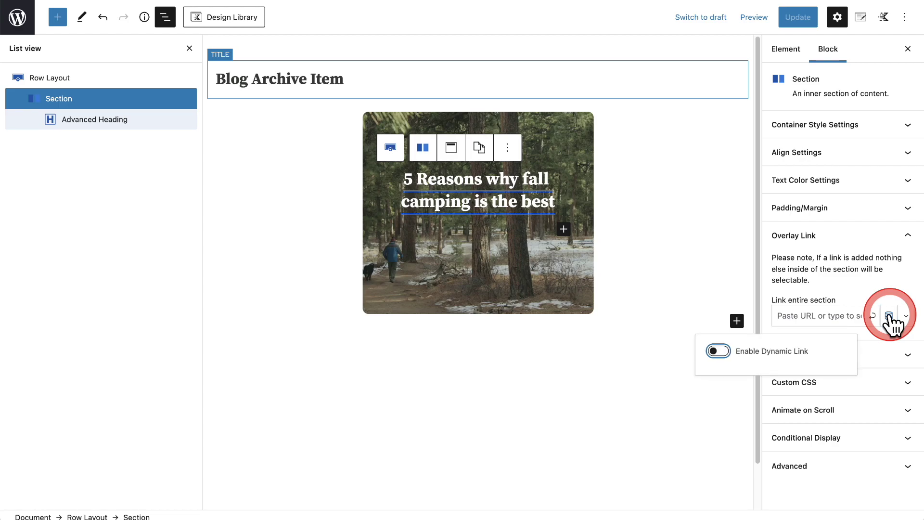
left_click(727, 351)
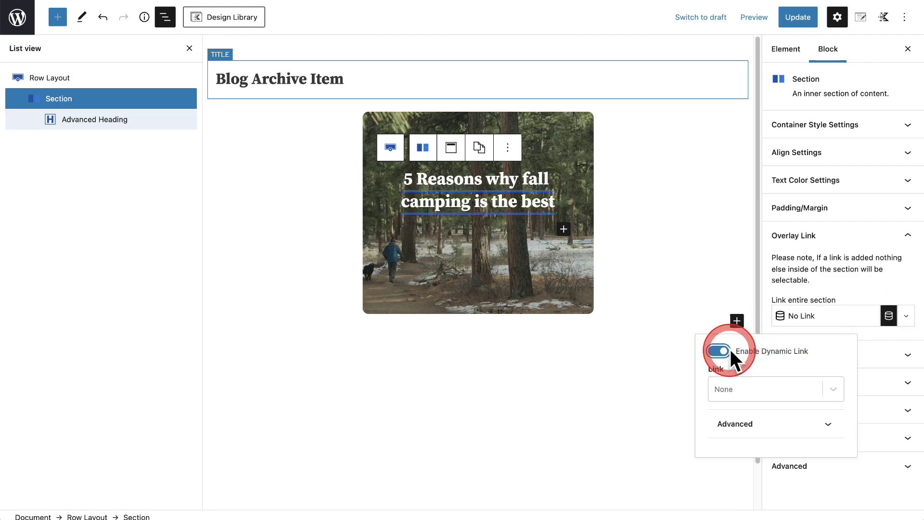
left_click(821, 385)
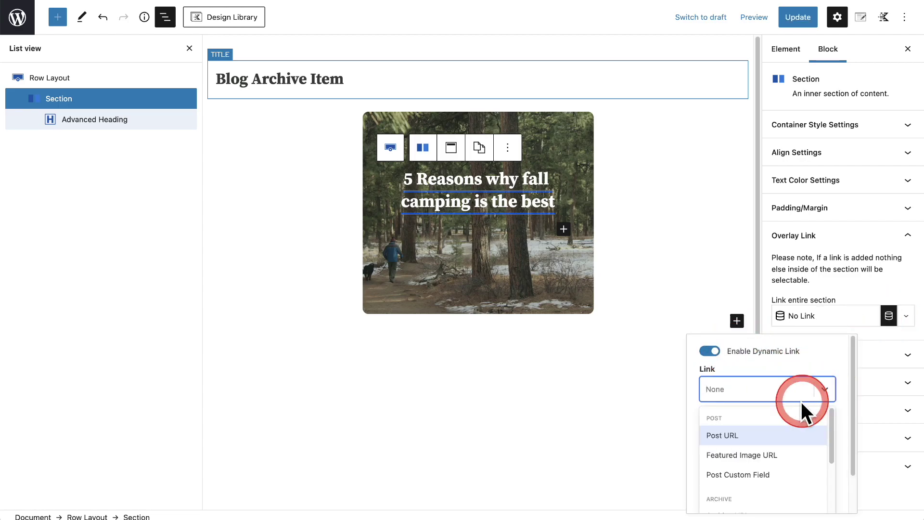
left_click(724, 437)
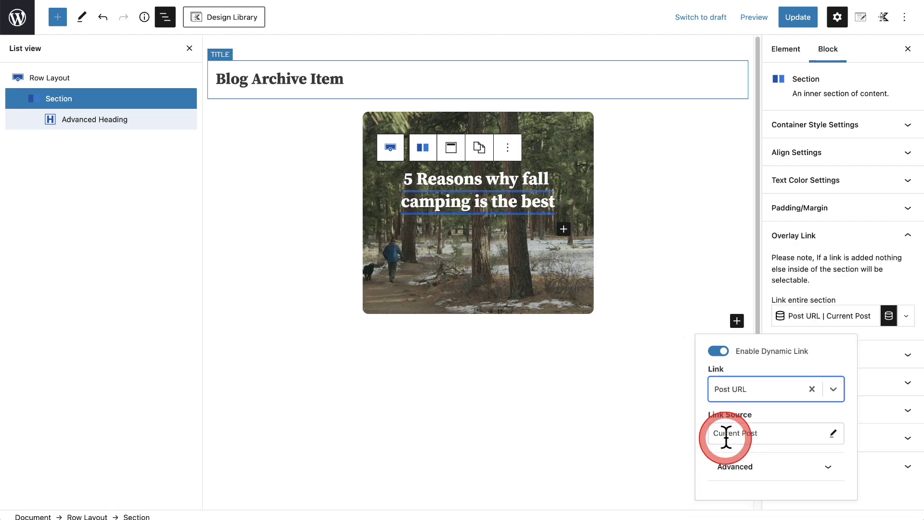
Update the template and test the card links on the live Blog page, including "5 Do's and don'ts of camping with dogs", returning to the archive each time.
left_click(799, 20)
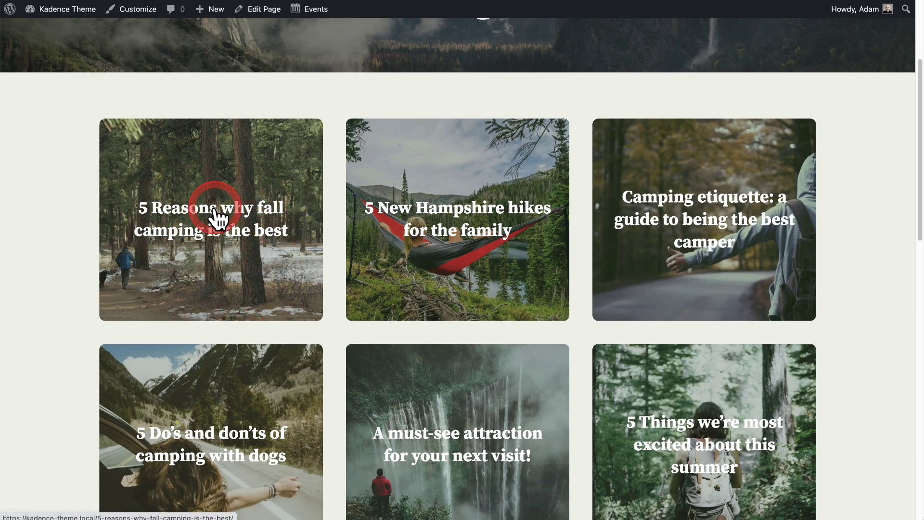
left_click(157, 217)
key("super+bracketleft")
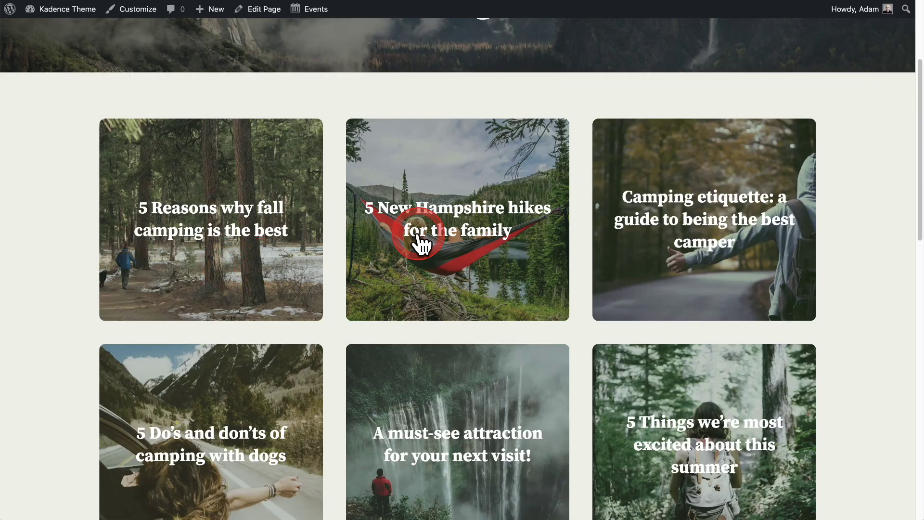
scroll(418, 239, "down", 2)
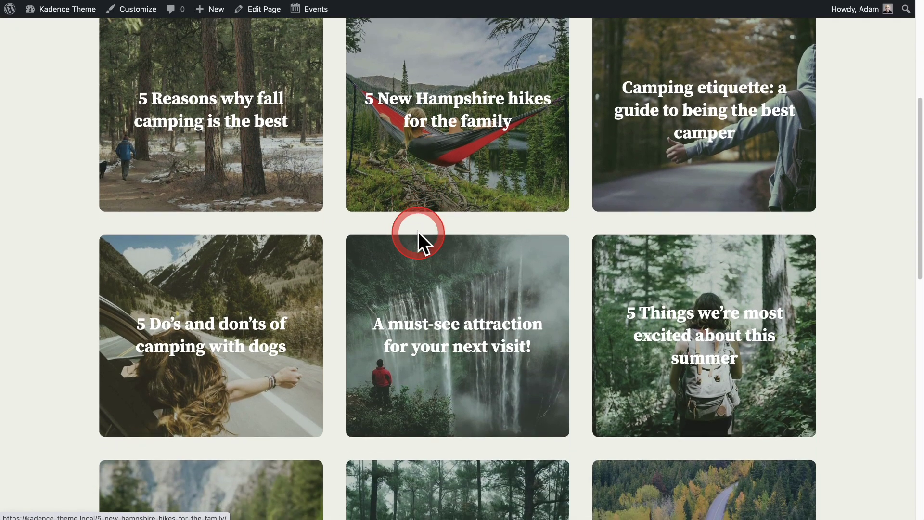
left_click(200, 322)
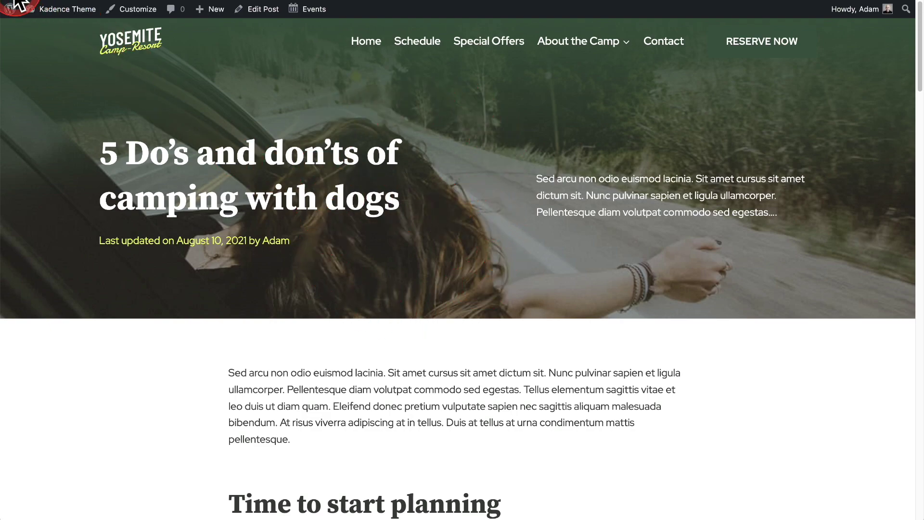
key("super+bracketleft")
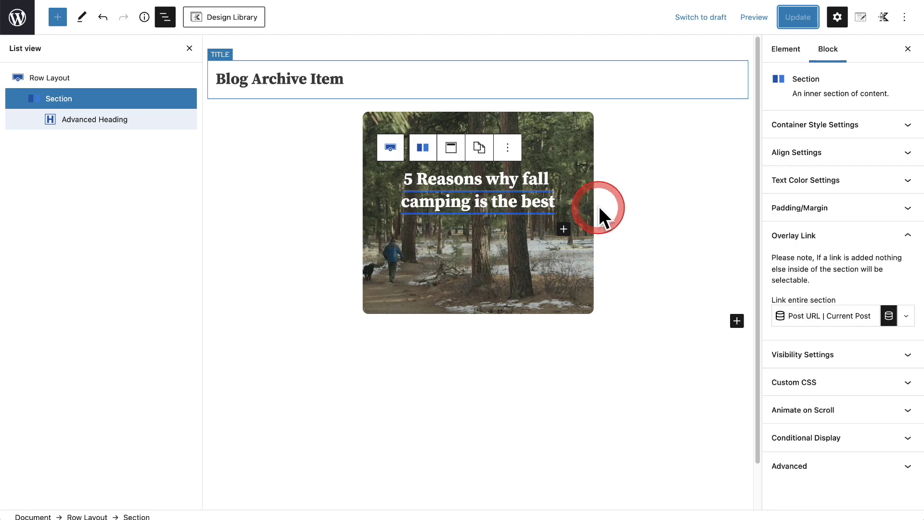
Add an Advanced Heading block below the post title inside the Section, with the text "Read more".
mouse_move(589, 216)
left_mouse_down()
mouse_move(536, 231)
mouse_move(489, 207)
mouse_move(478, 226)
left_mouse_up()
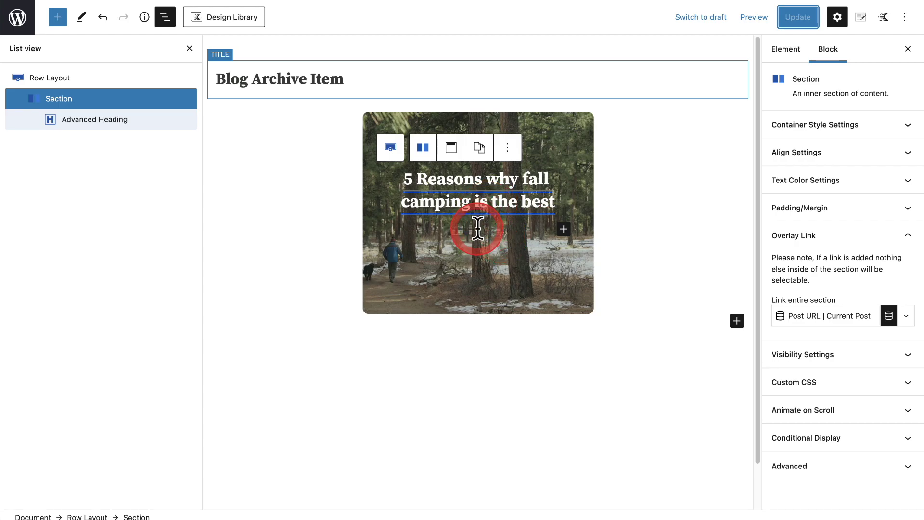
left_click(20, 15)
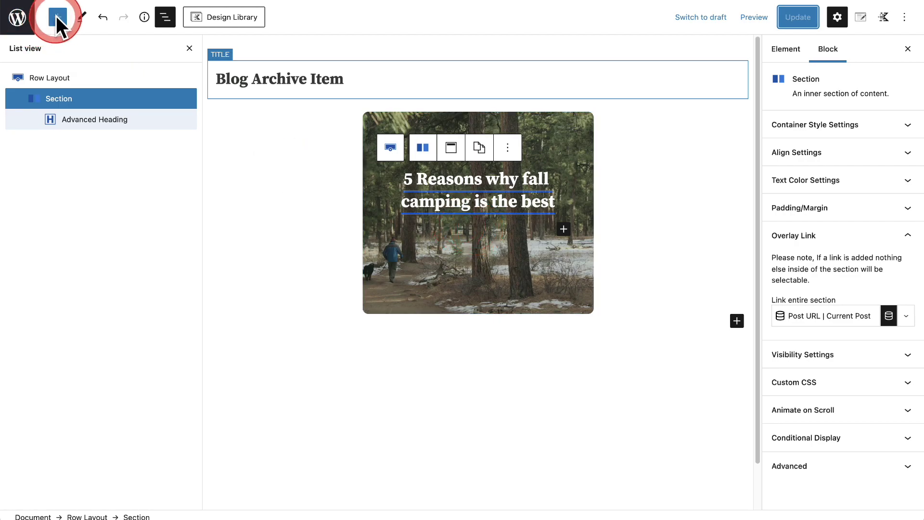
left_click(505, 230)
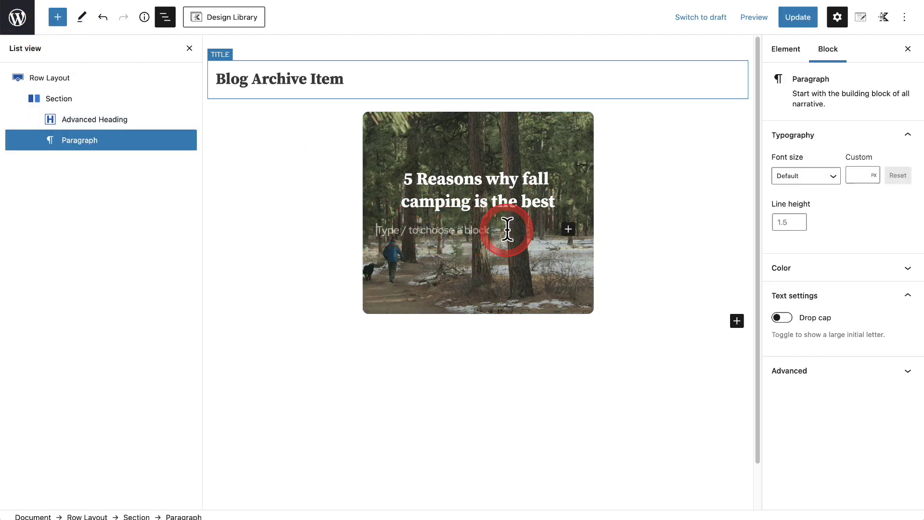
type("/")
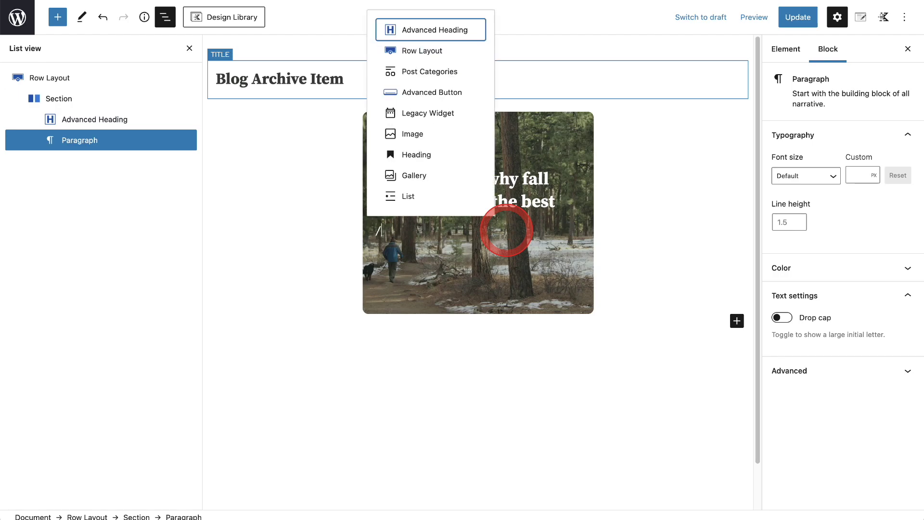
key("Return")
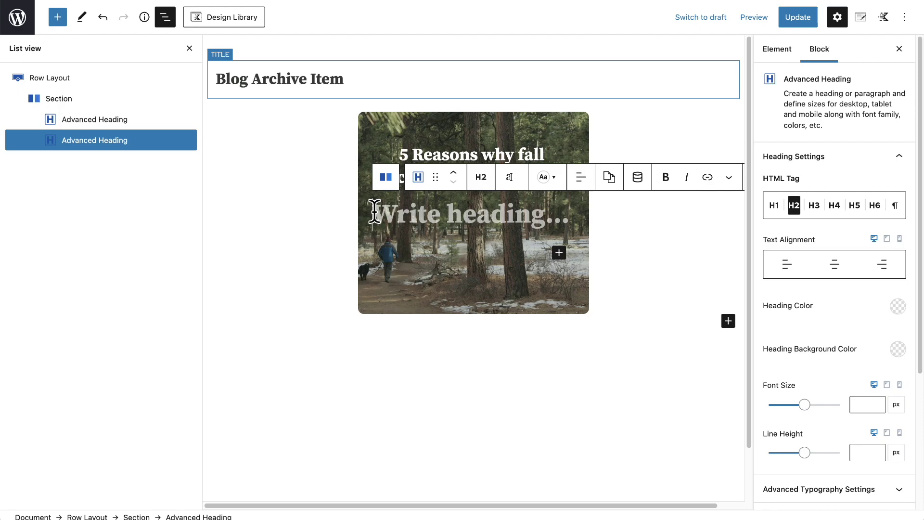
type("Read ")
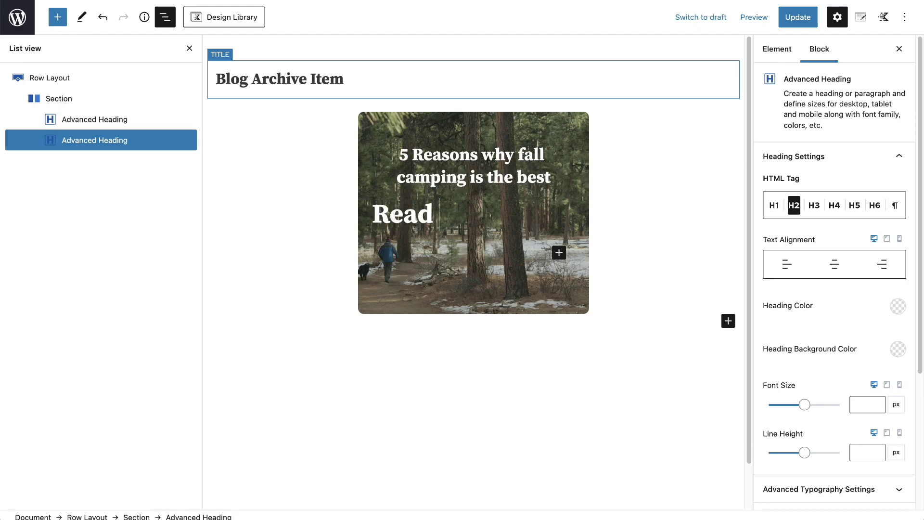
type("more")
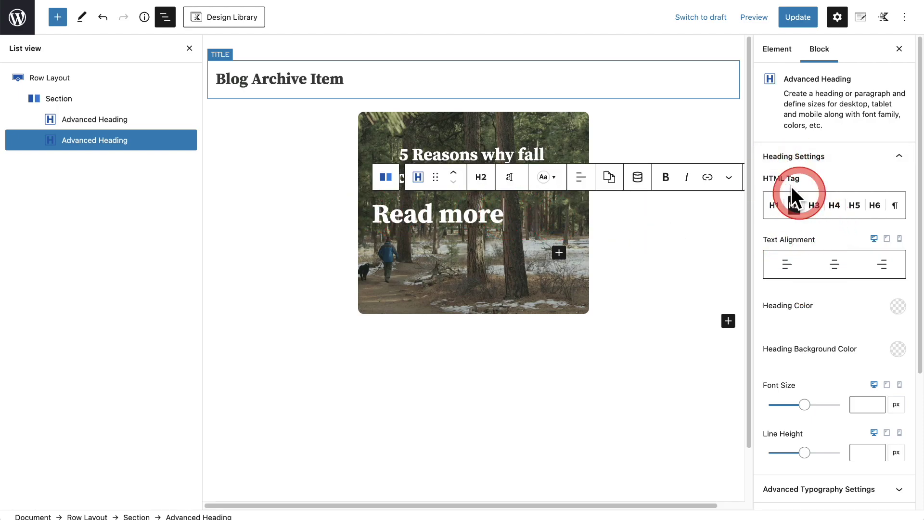
Set the "Read more" heading's HTML tag to paragraph and center its text.
left_click(895, 206)
left_click(833, 265)
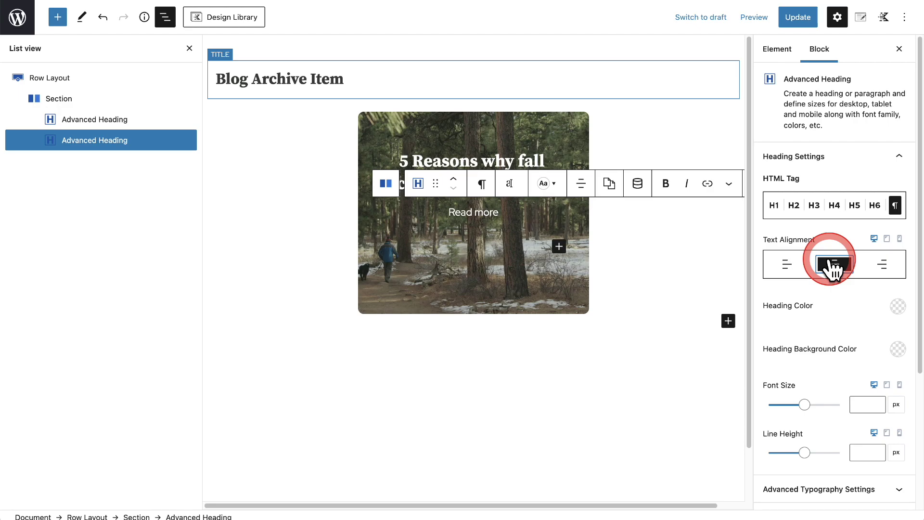
left_click(651, 308)
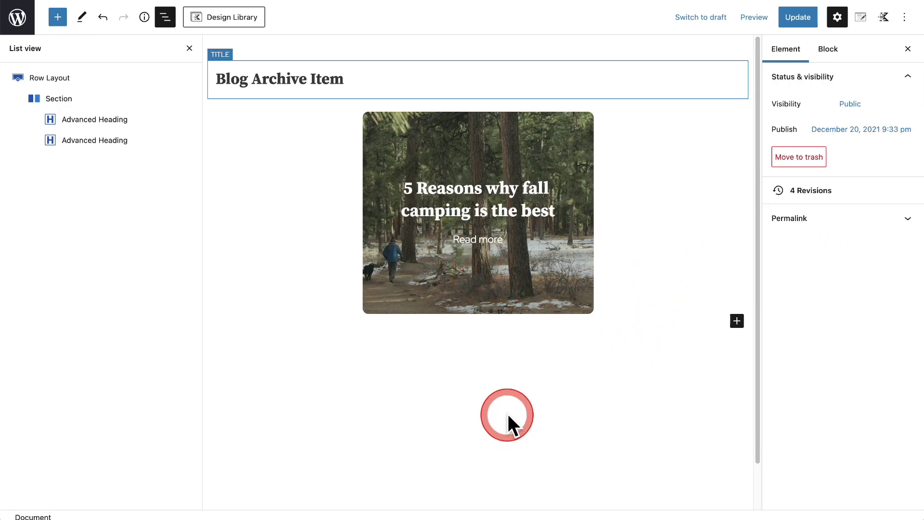
Update the template and review the "Read more" line on the live Blog page's cards.
left_click(799, 17)
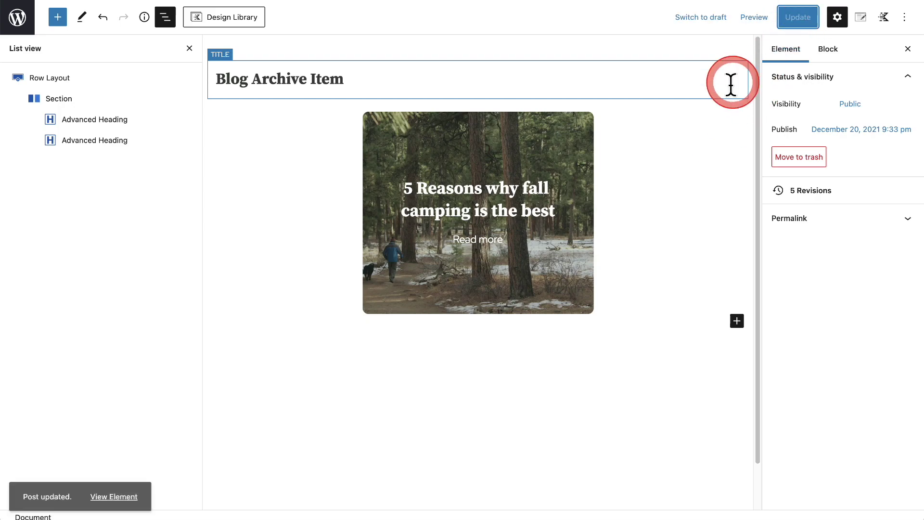
left_click(587, 1)
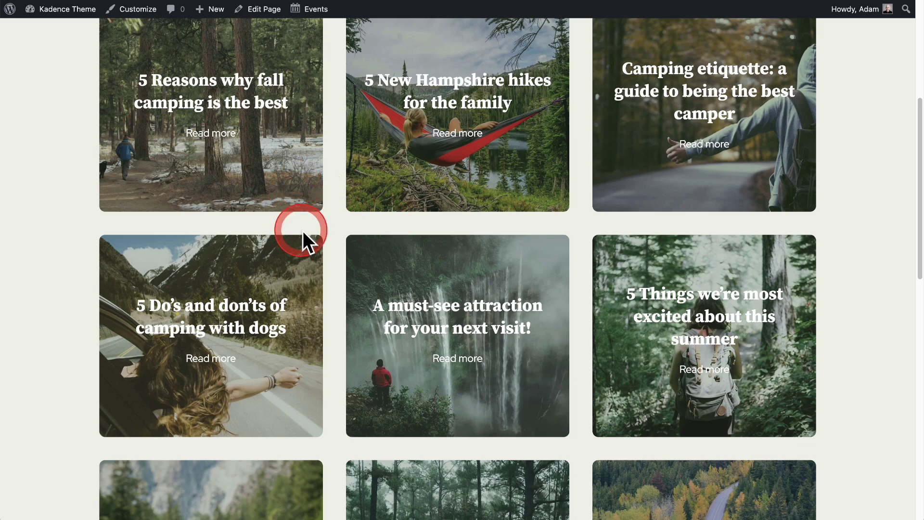
scroll(305, 242, "up", 2)
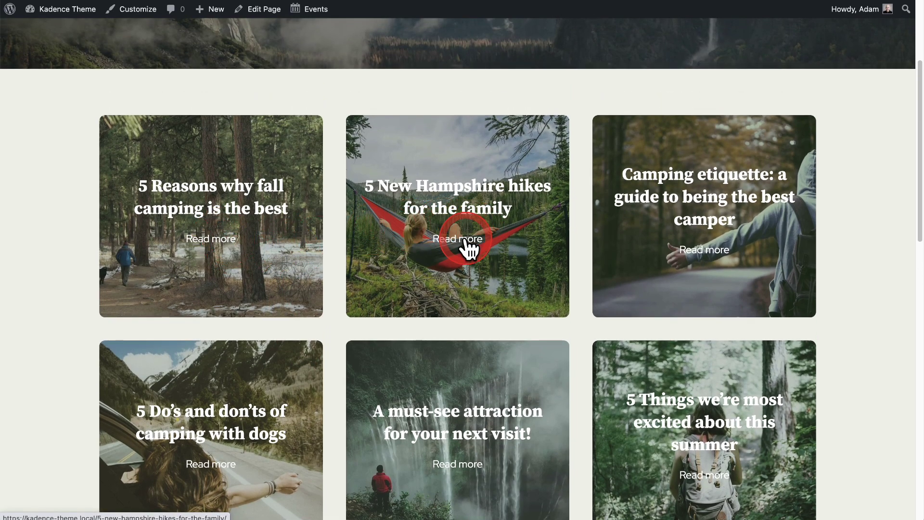
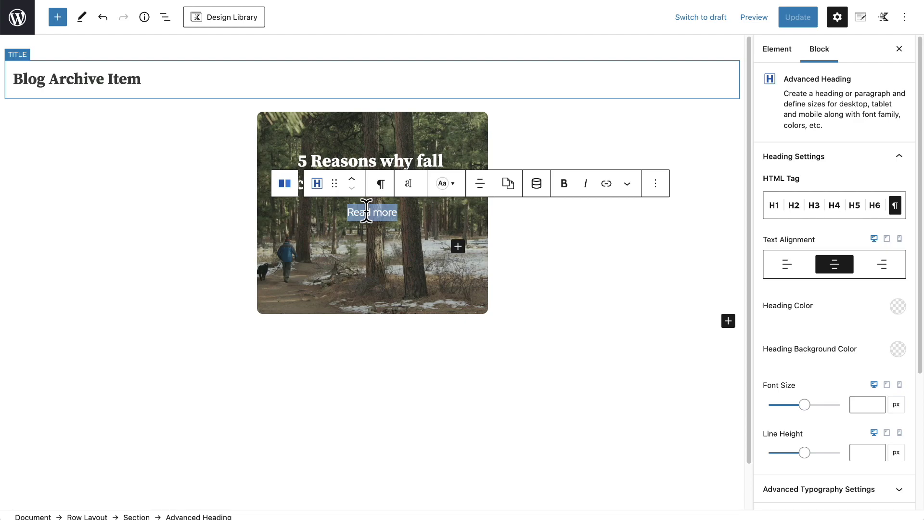
Replace the "Read more" text with "by" followed by dynamic content showing the current post's Author Display Name.
type("by")
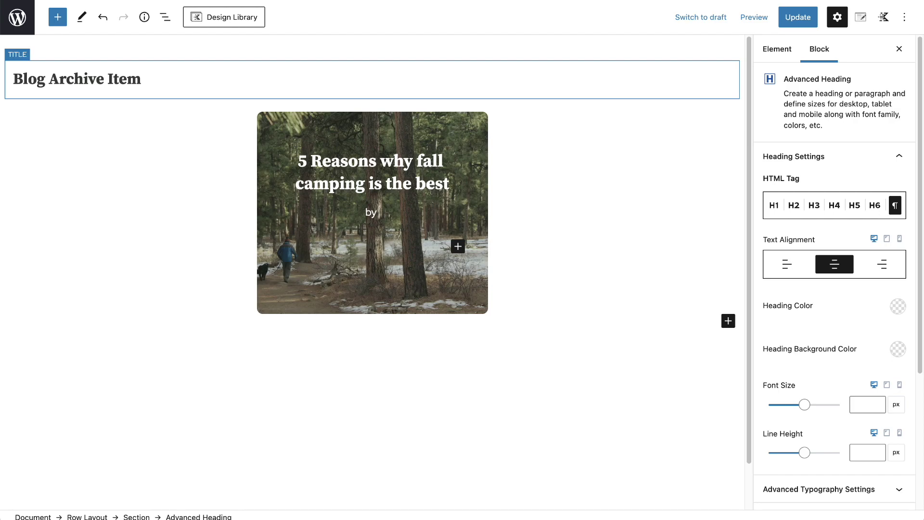
left_click(369, 211)
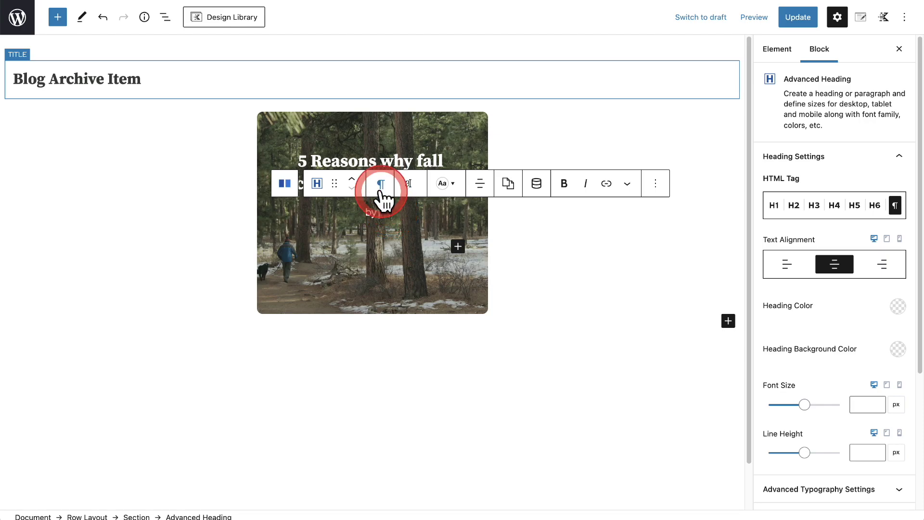
left_click(542, 188)
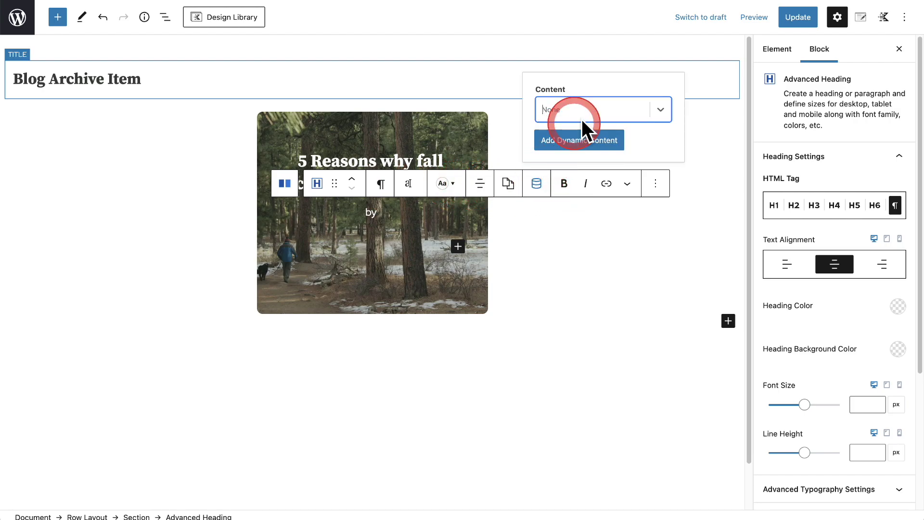
left_click(660, 109)
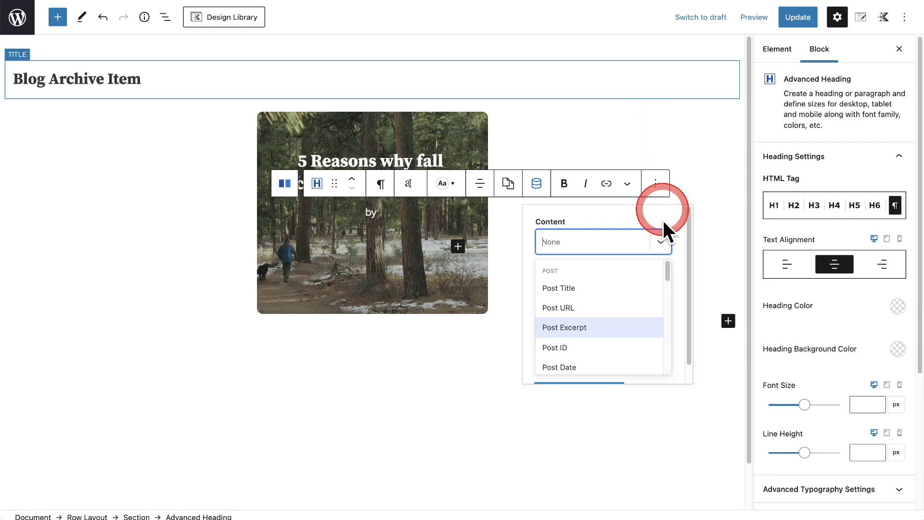
scroll(609, 317, "down", 2)
scroll(609, 315, "down", 6)
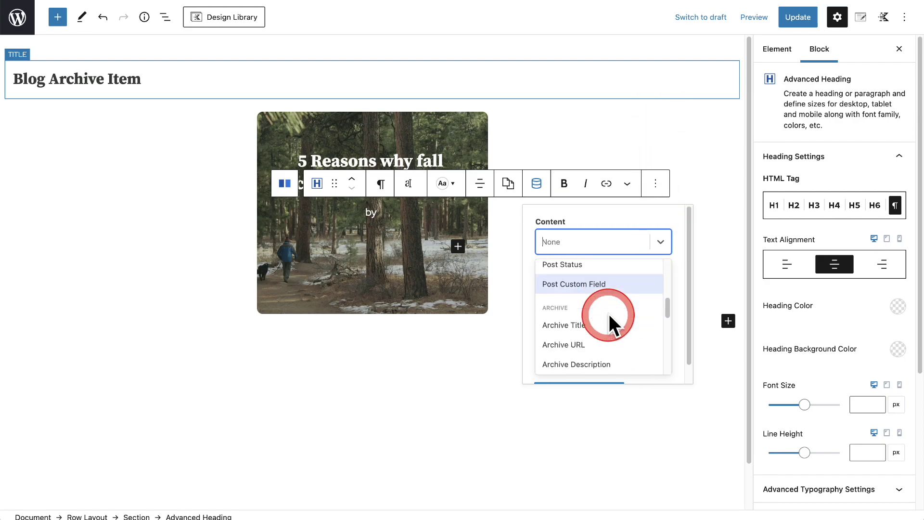
scroll(617, 310, "down", 6)
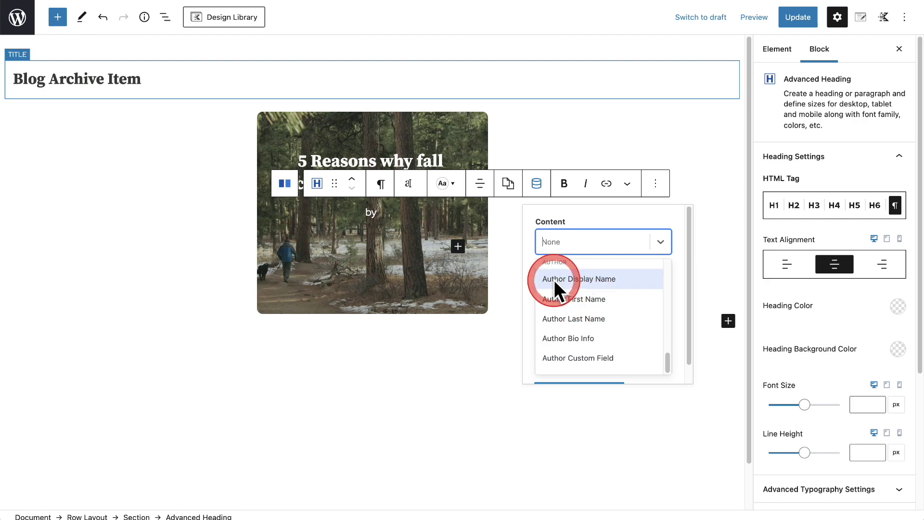
left_click(585, 279)
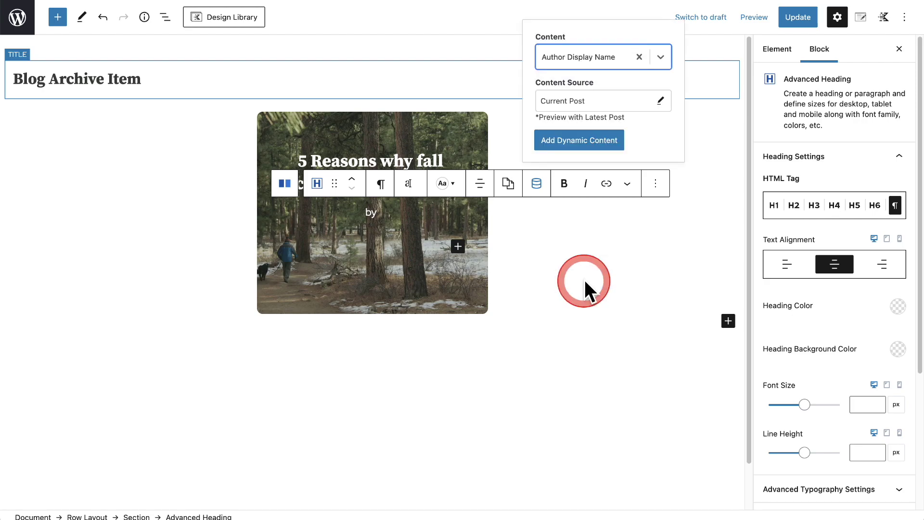
left_click(571, 142)
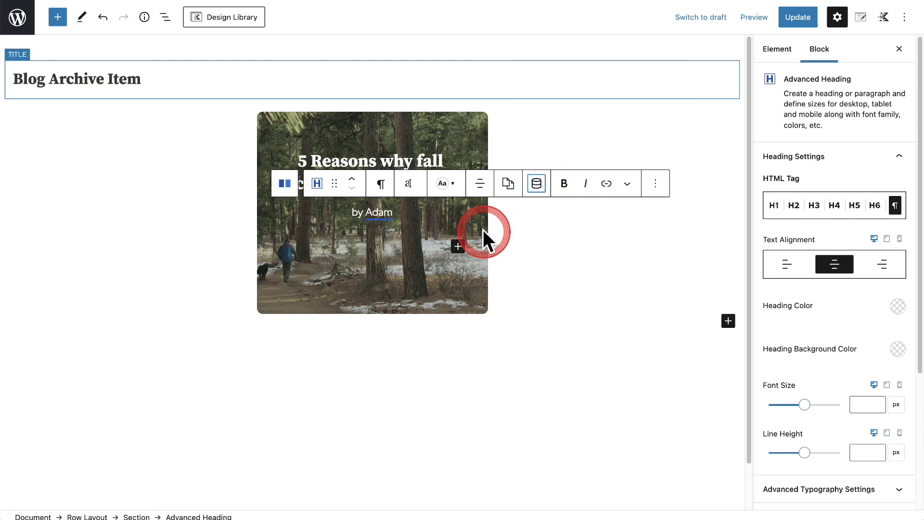
Update the template and reload the live Blog page to check the author line on the cards.
left_click(797, 20)
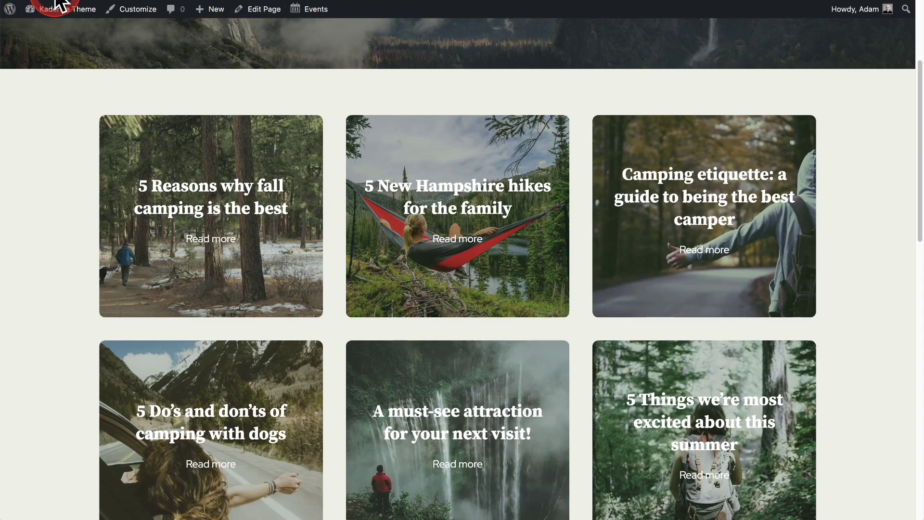
left_click(57, 4)
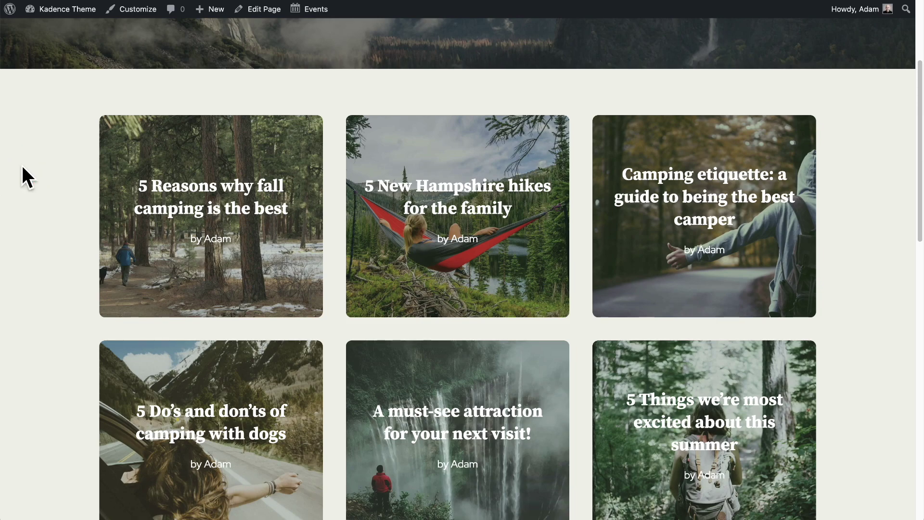
left_click(418, 217)
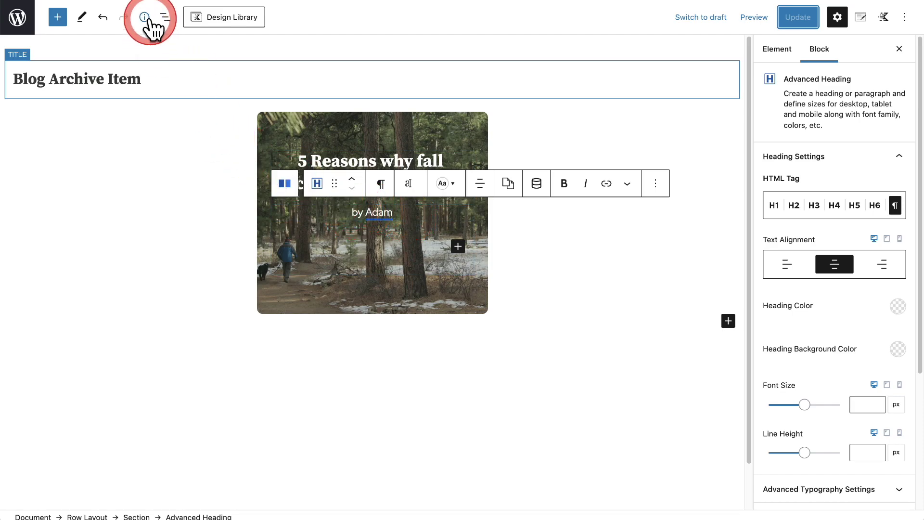
Extend the author line with "posted on" followed by dynamic content showing the current post's Post Date.
left_click(165, 19)
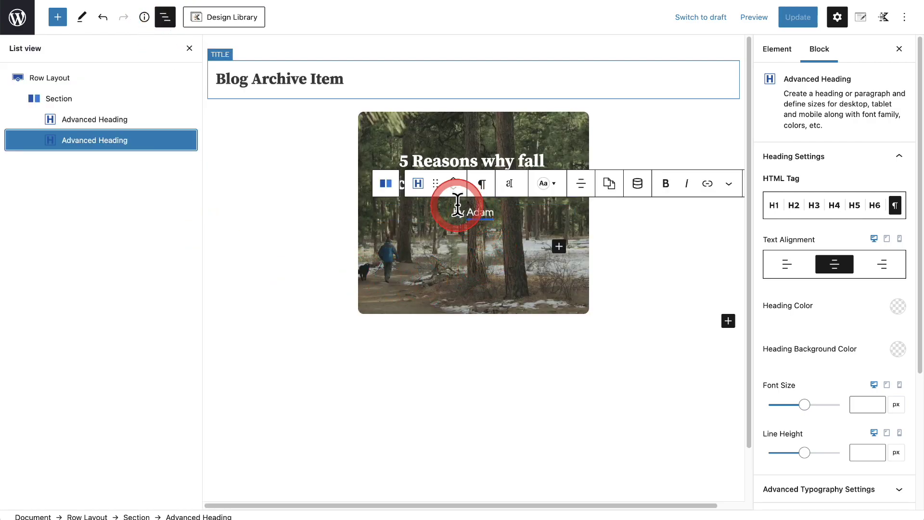
left_click(500, 214)
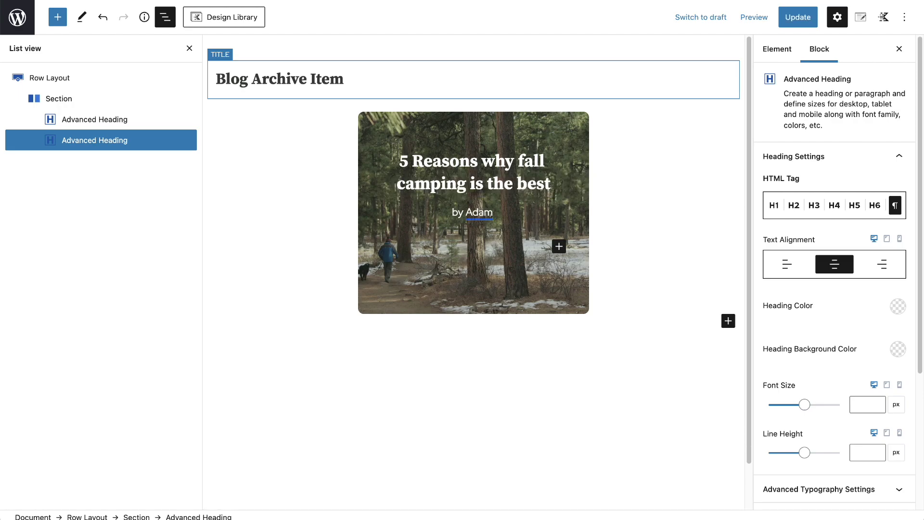
type("posted on")
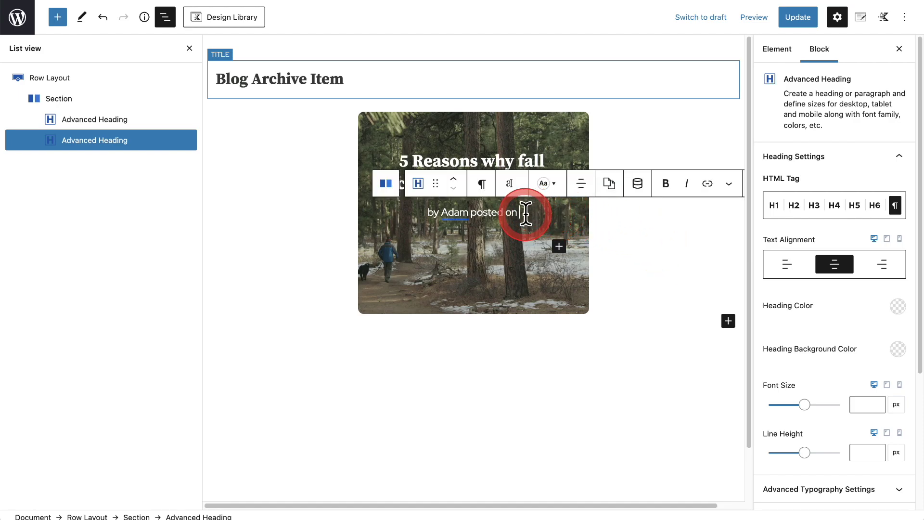
left_click(638, 185)
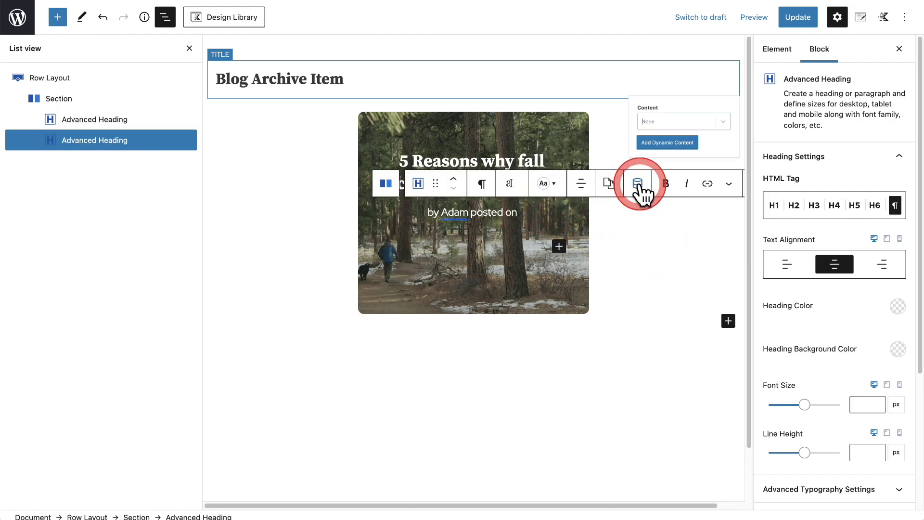
left_click(699, 111)
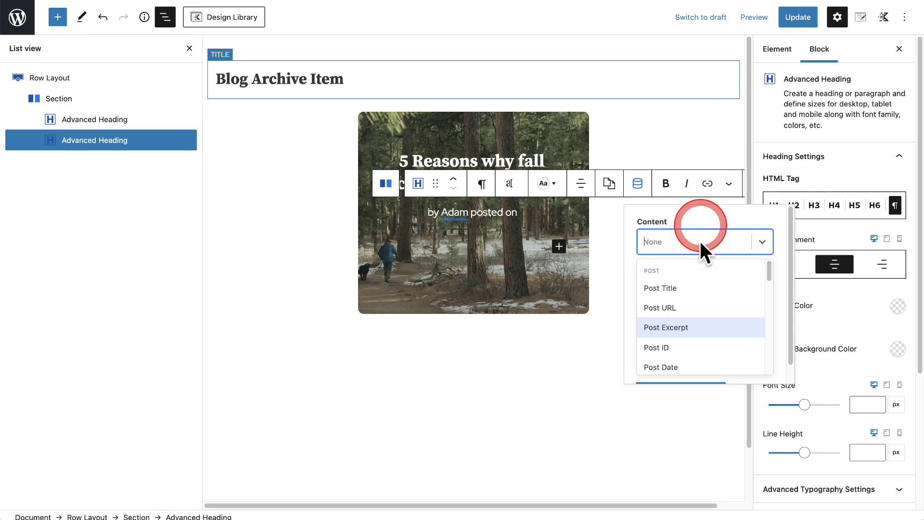
scroll(703, 292, "down", 1)
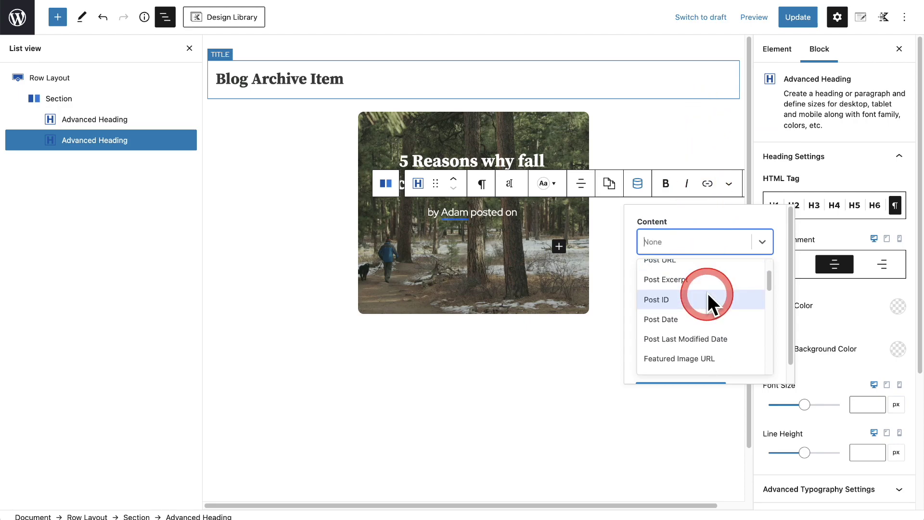
left_click(688, 317)
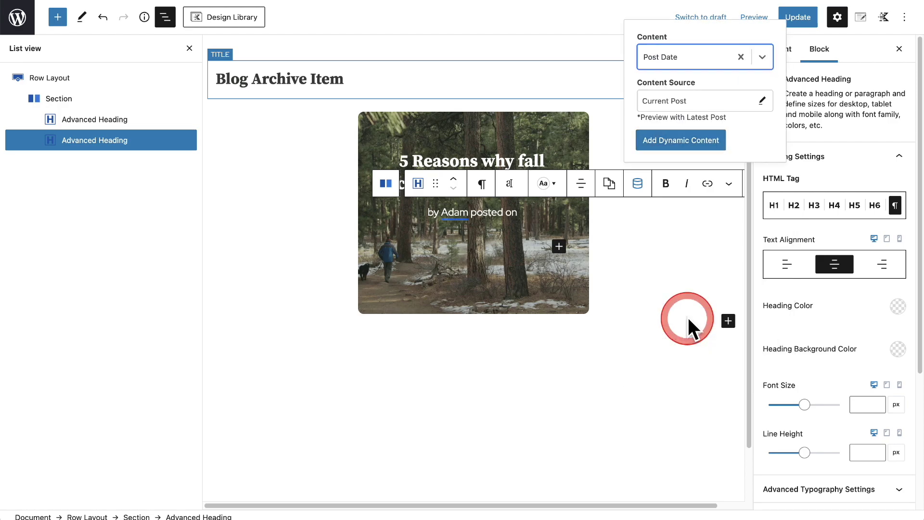
left_click(678, 140)
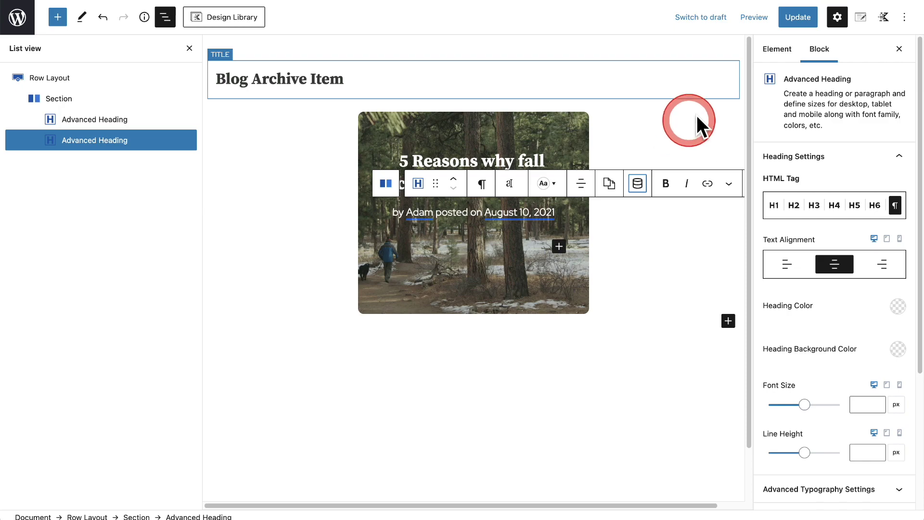
Update the template and review the author and date line on the live Blog page's cards.
left_click(803, 17)
left_click(742, 18)
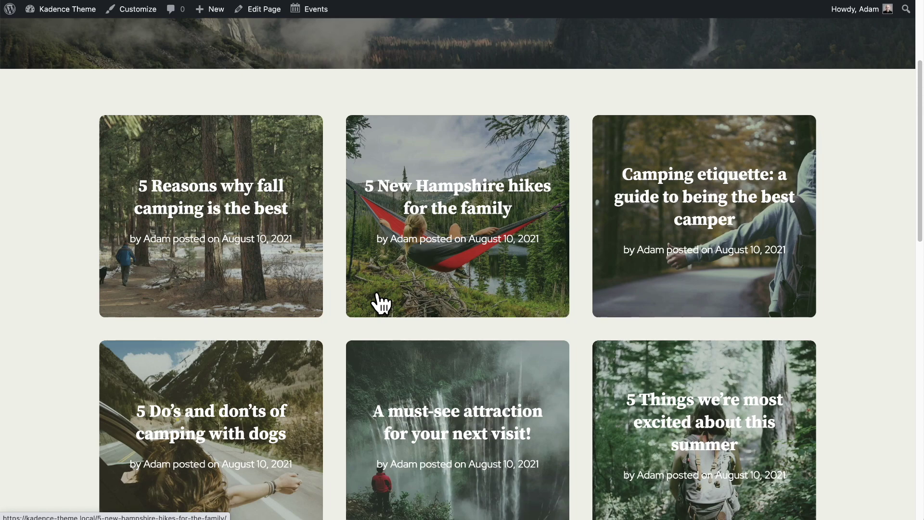
scroll(382, 302, "up", 4)
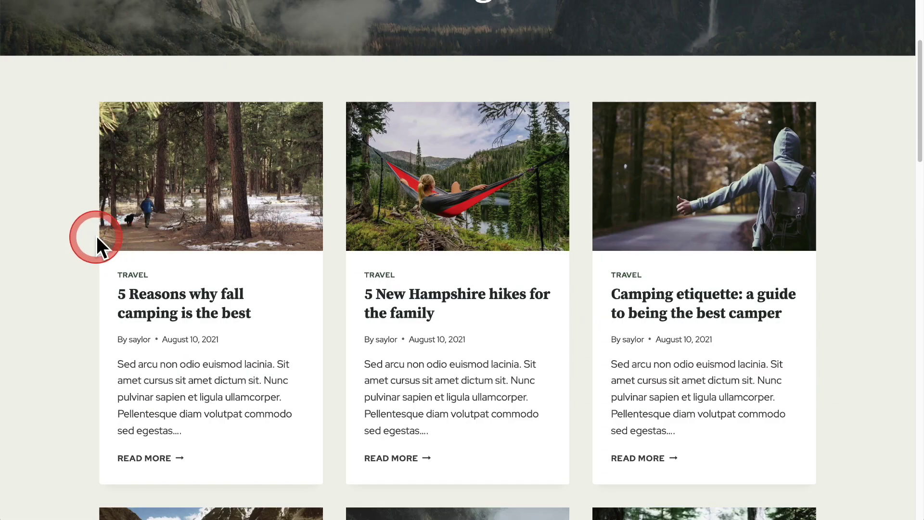
Look over the original Blog archive layout with its default post cards for comparison.
scroll(113, 255, "up", 3)
scroll(110, 251, "down", 5)
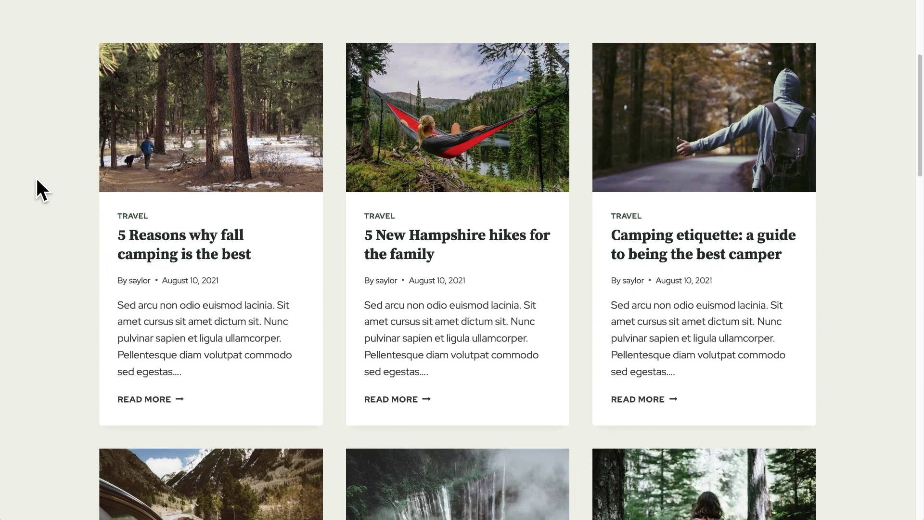
scroll(37, 179, "up", 5)
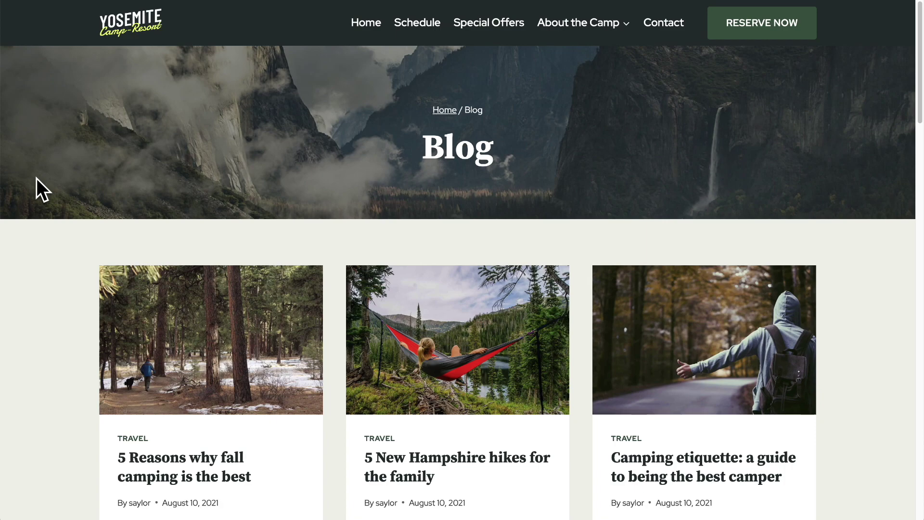